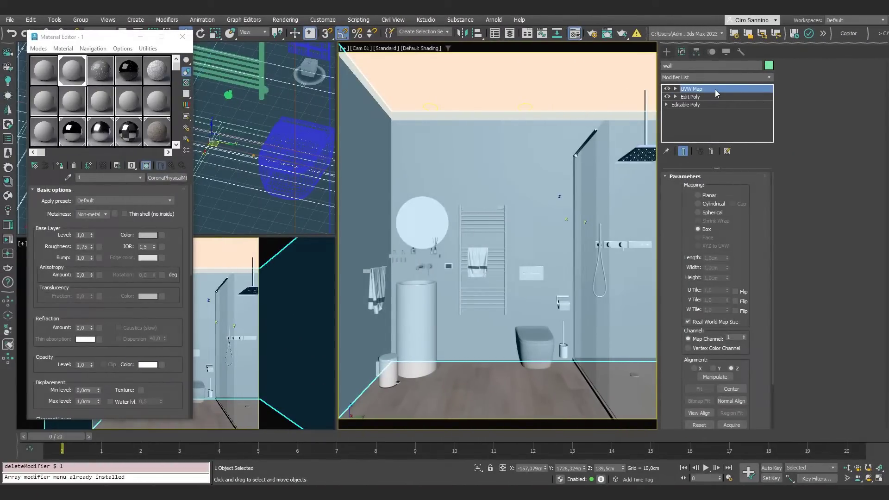
Keep Real-World Map Size enabled on the wall's UVW Map and assign material 1 to the wall.
click(688, 322)
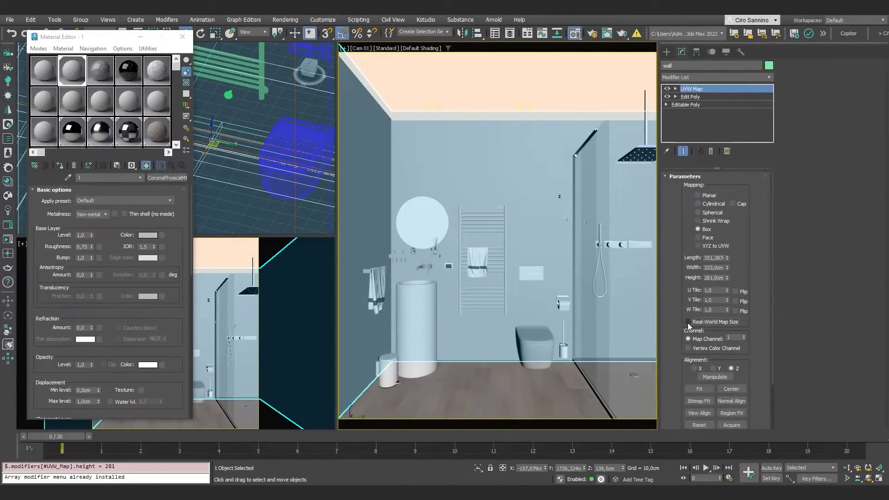
click(688, 322)
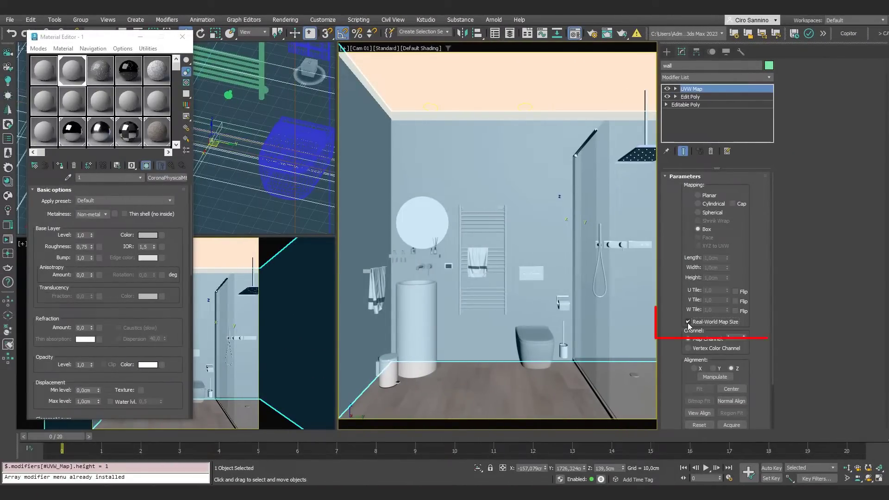
click(60, 166)
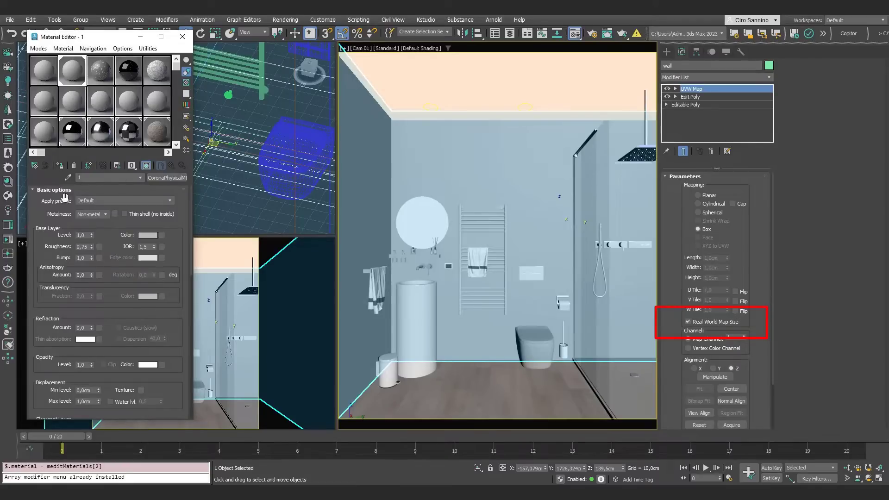
Load a CoronaTileMap into the base color of material 1 and enable Use Real-World Scale for it.
click(162, 236)
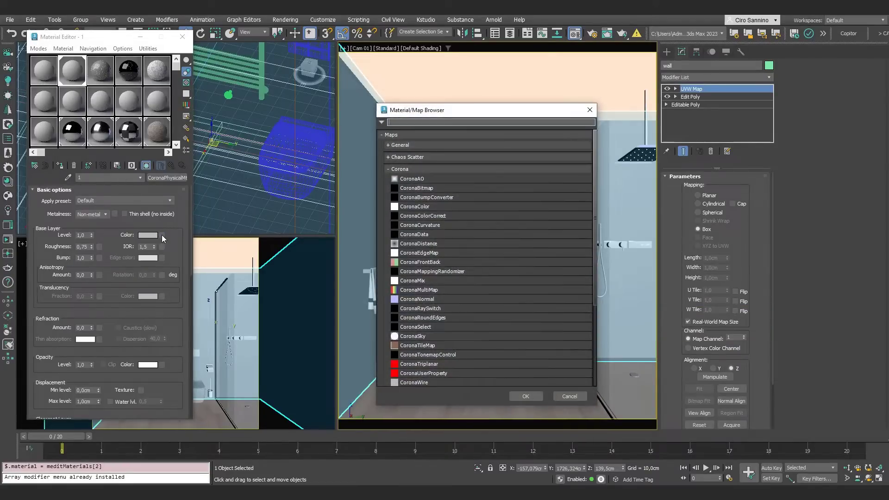
double_click(447, 345)
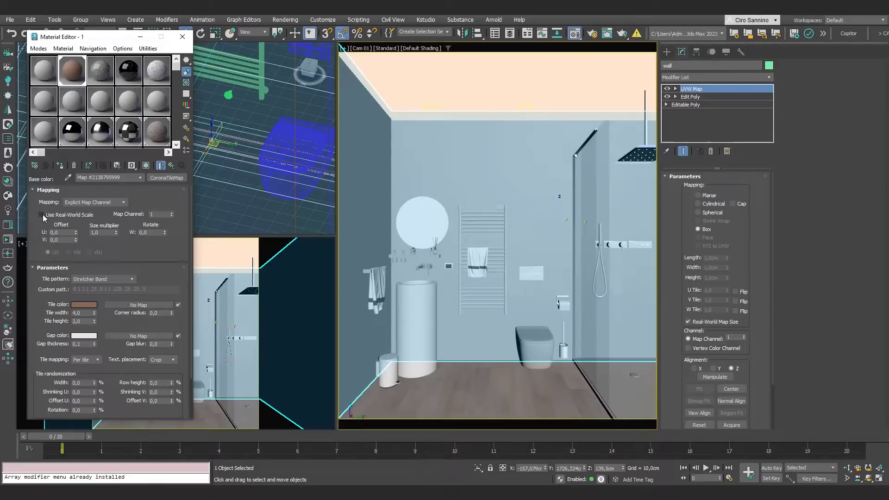
click(41, 215)
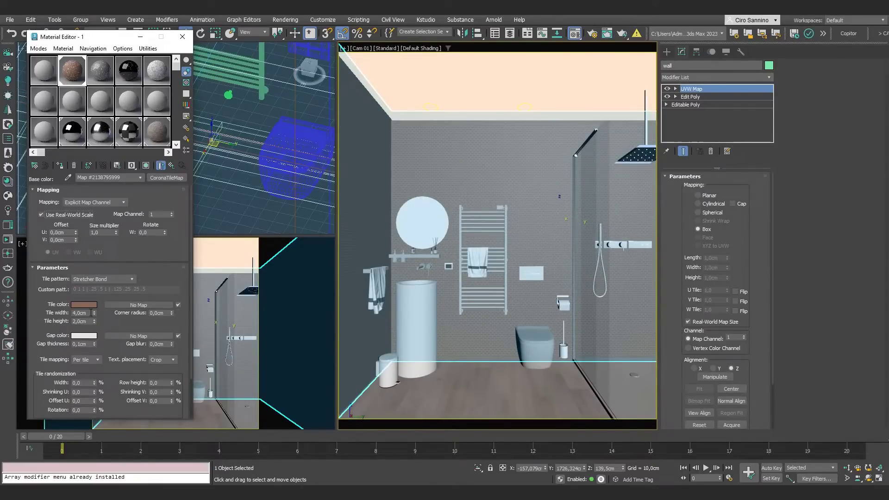
Set the tile width to 40 cm and the tile height to 20 cm in the tile map.
double_click(86, 313)
text(40)
key(Tab)
text(20)
key(Tab)
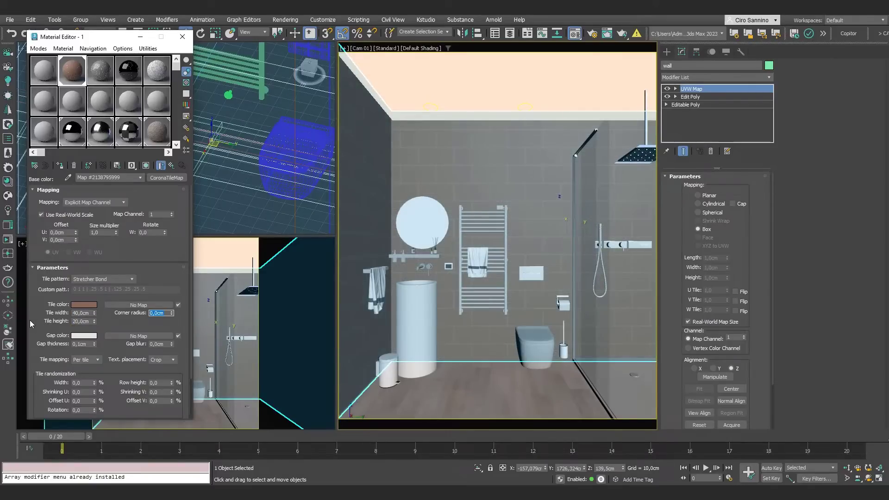
key(shift+Tab)
text(40)
key(Tab)
key(shift+Tab)
text(20)
key(Tab)
Try other tile patterns and set the tile map's pattern to Stack Bond.
click(82, 279)
click(82, 280)
key(Down)
key(Down)
click(92, 280)
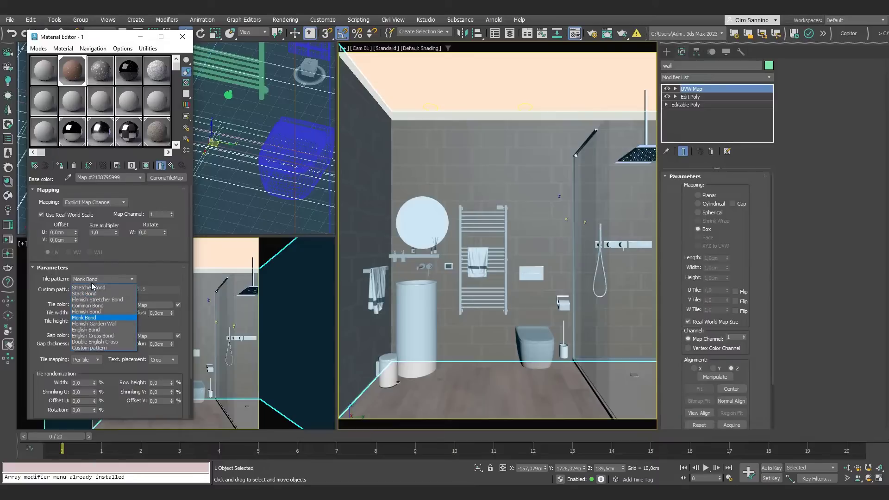
click(94, 294)
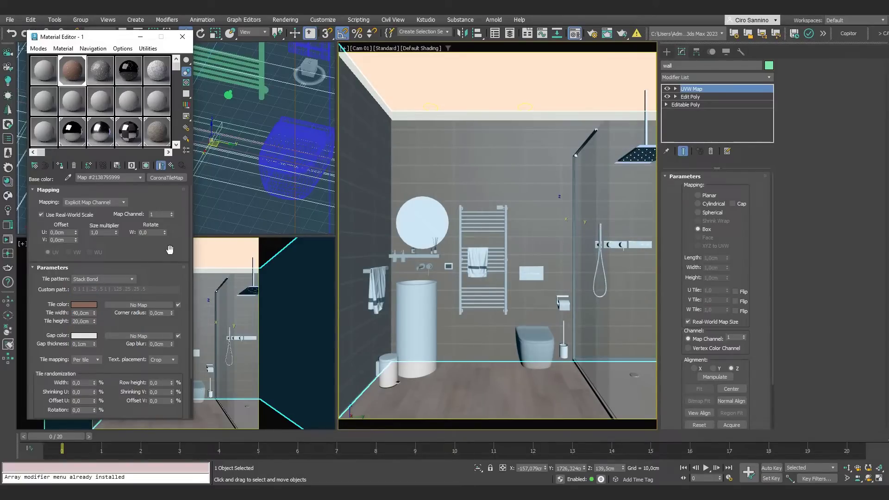
Change the tile color to a muted green, RGB 95, 140, 85.
click(82, 305)
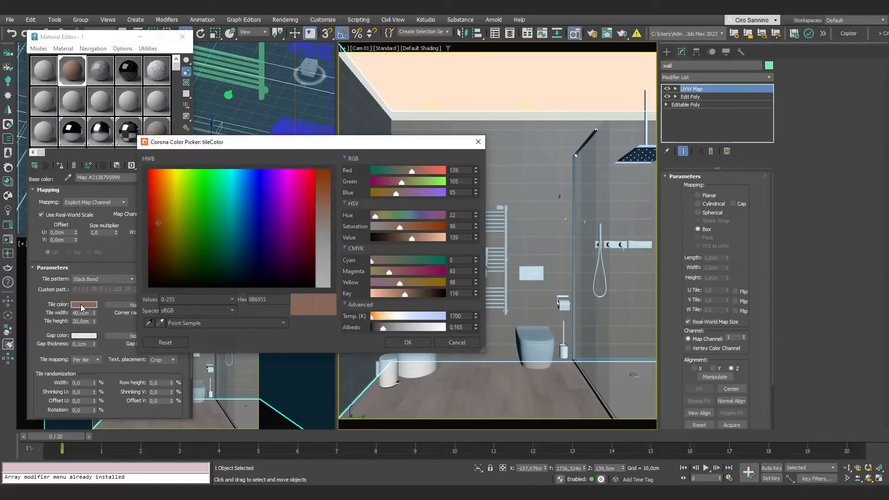
click(199, 224)
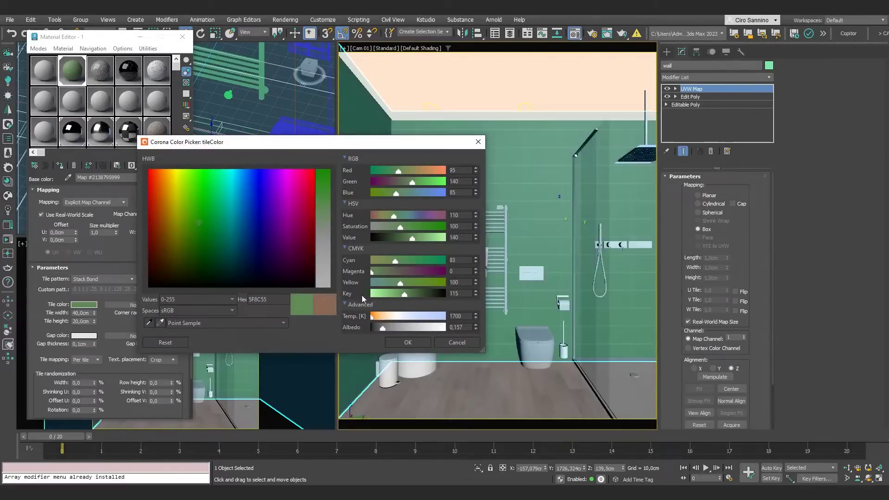
click(404, 341)
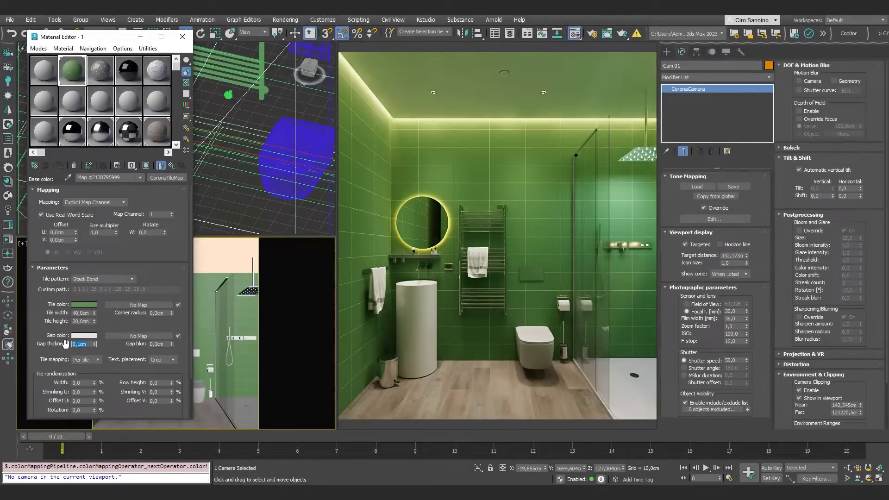
Test gap thicknesses of 3, 2 and 1 cm on the green tiles and settle on 0,4 cm.
text(3)
key(Return)
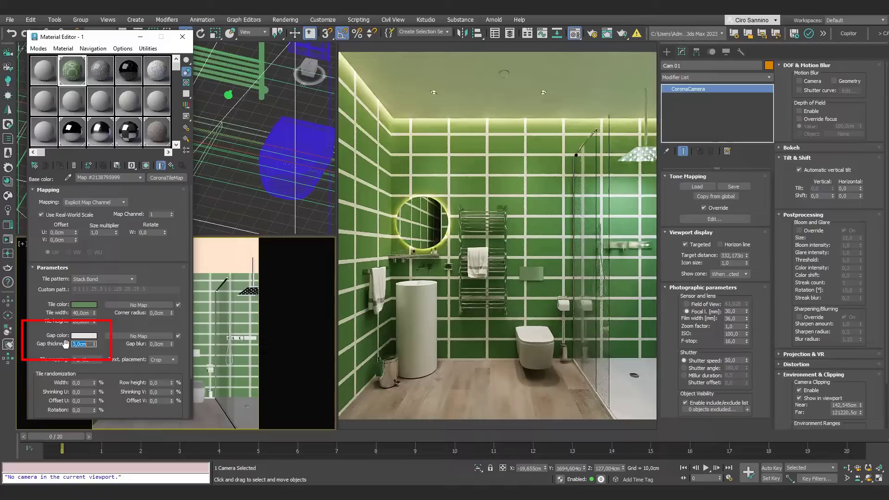
text(2)
key(Return)
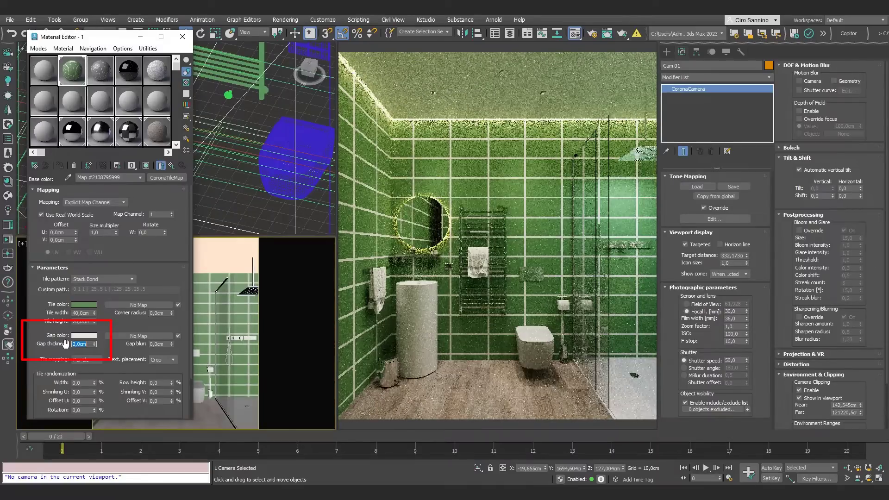
text(1)
key(Return)
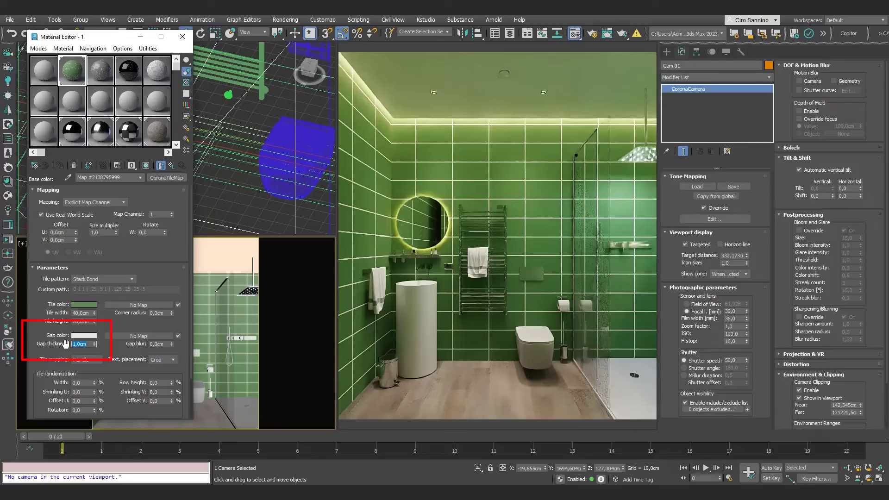
text(0,4)
key(Return)
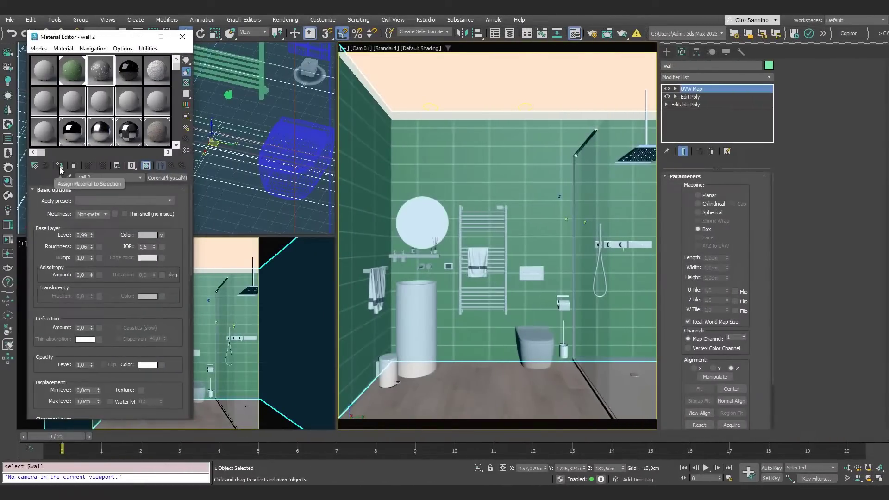
Assign the wall 2 material to the wall and open the tile map in its base color.
click(60, 168)
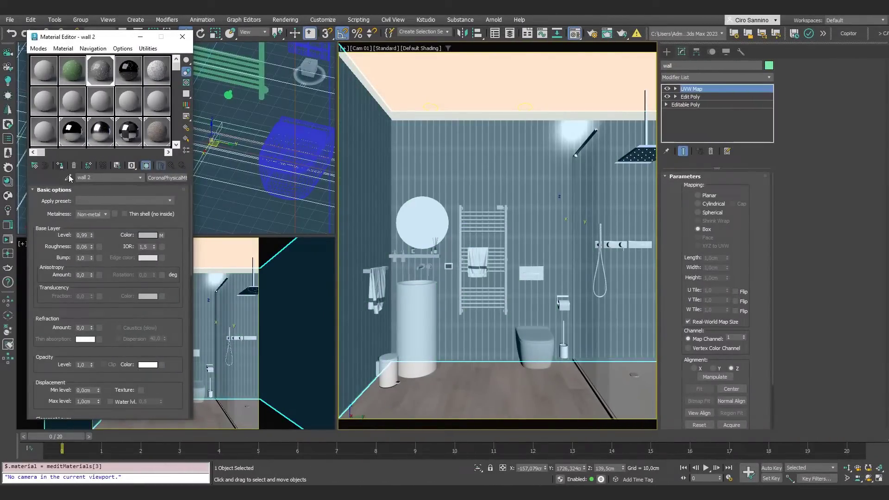
click(160, 236)
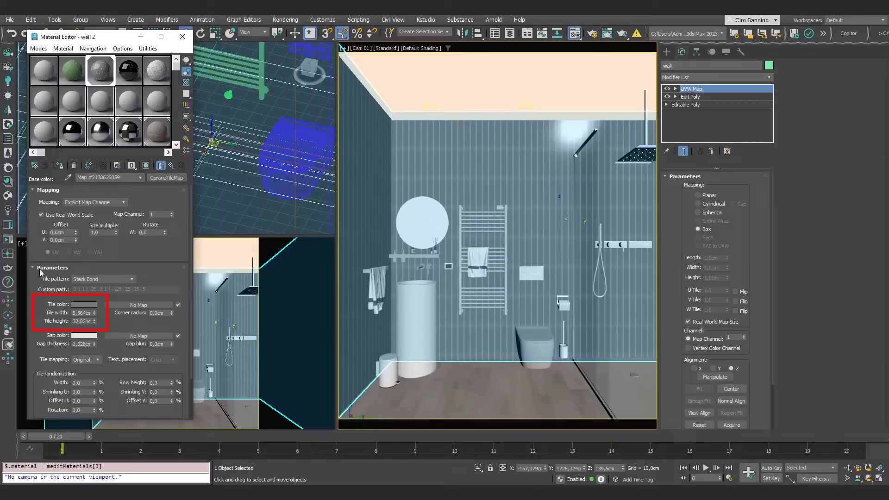
Start interactive rendering and use 2D Pan Zoom Mode in the camera view for a close-up of the back wall tiles.
click(8, 254)
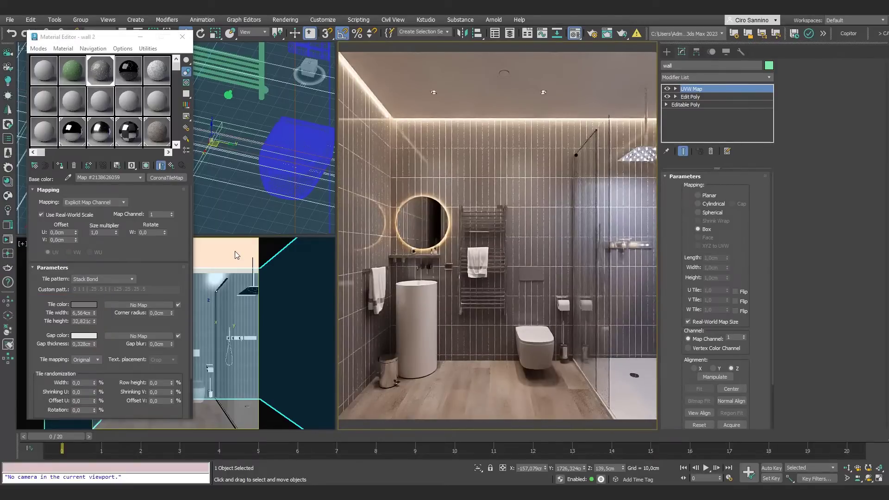
click(21, 244)
click(92, 374)
scroll(218, 313, up, 2)
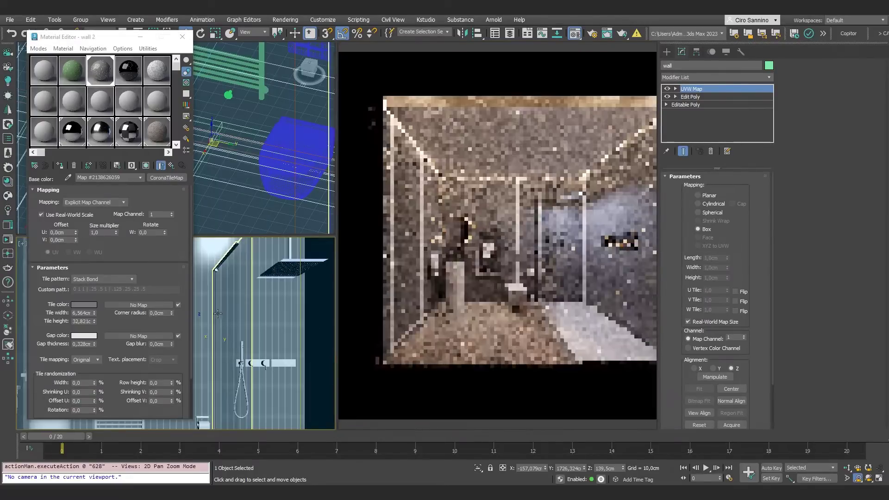
scroll(259, 308, up, 3)
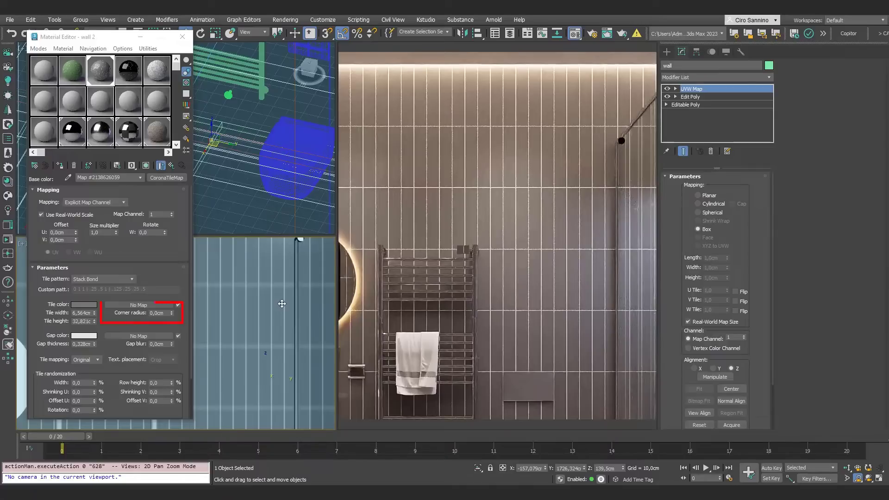
Try tile corner radii of 0,5, 3 and 3,282 cm and settle on 2 cm.
click(164, 314)
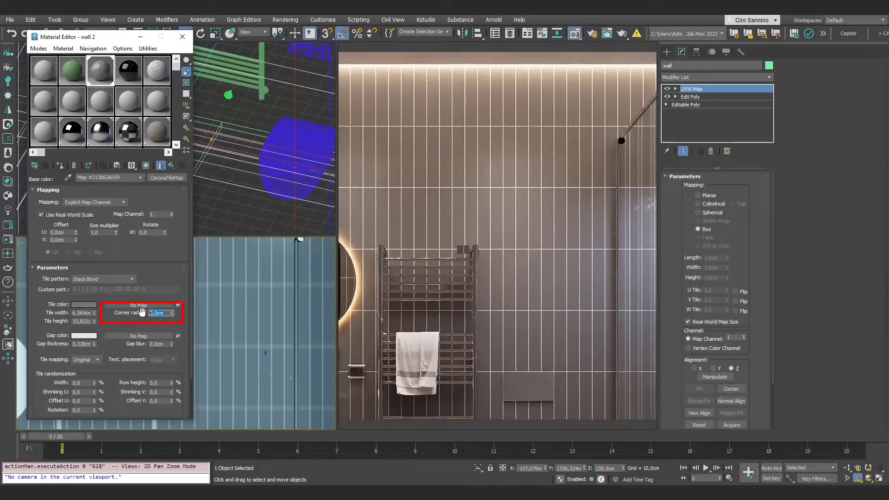
text(0,5)
key(Return)
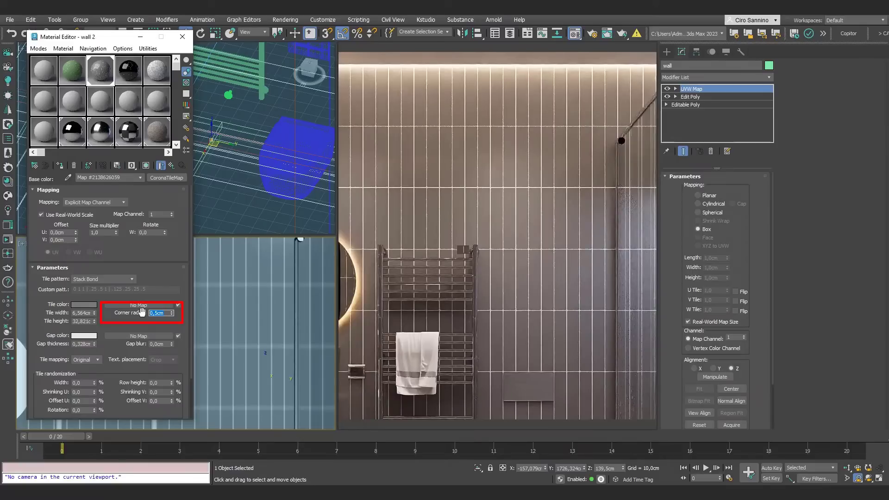
text(3,)
key(Return)
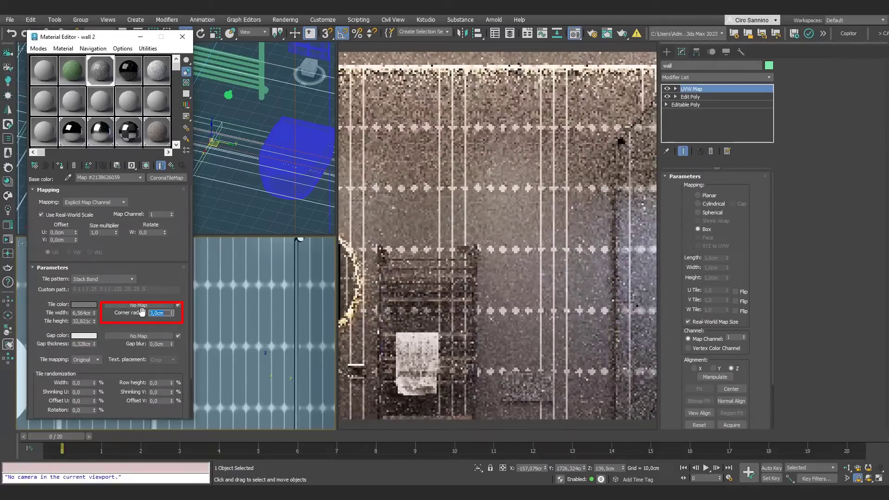
text(3,282)
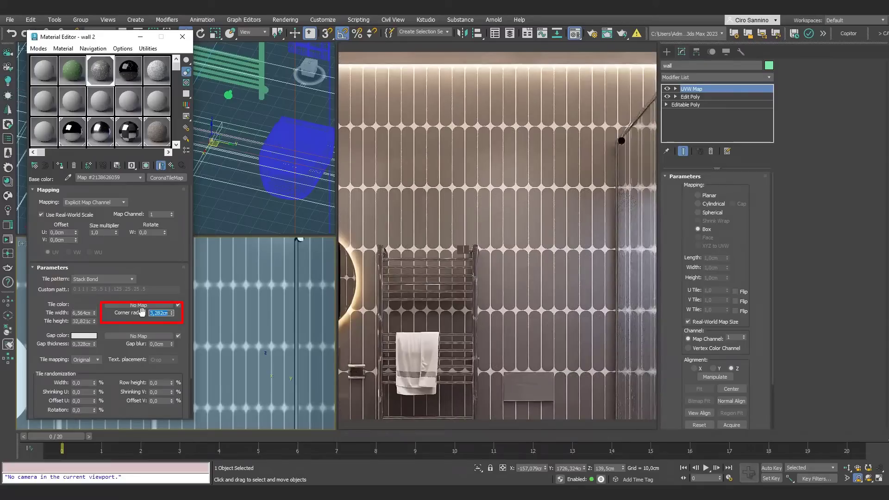
key(Return)
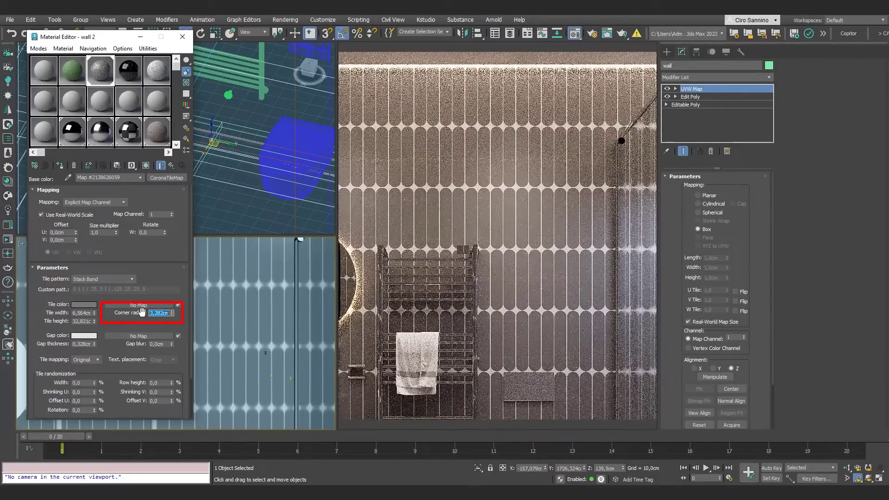
text(2)
key(Return)
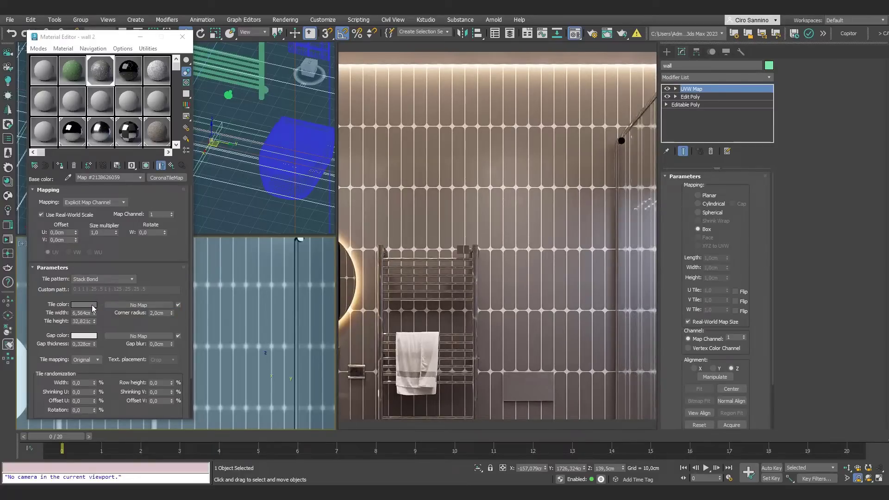
Copy the tile color and load a CoronaMultiMap into the tile color's map slot.
right_click(93, 308)
click(105, 321)
click(138, 305)
double_click(417, 290)
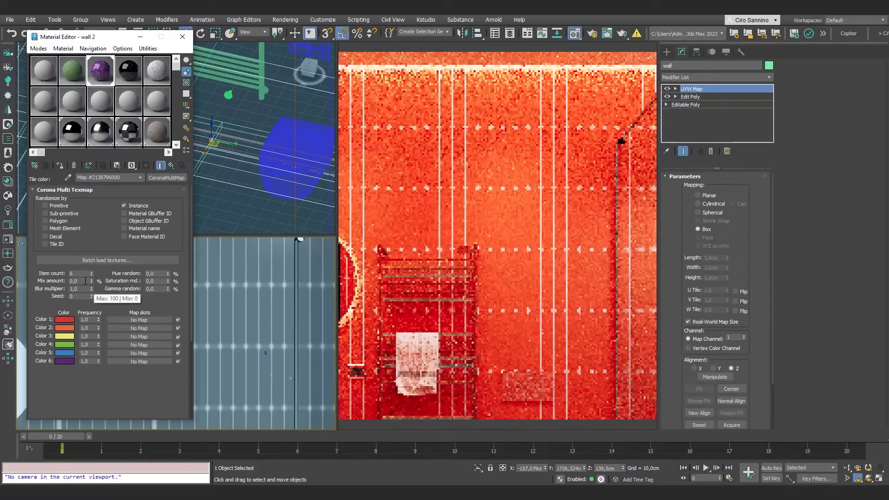
Set the multi map's item count to 1 and paste the copied tile color into Color 1.
double_click(80, 273)
text(5)
key(Return)
text(1)
key(Tab)
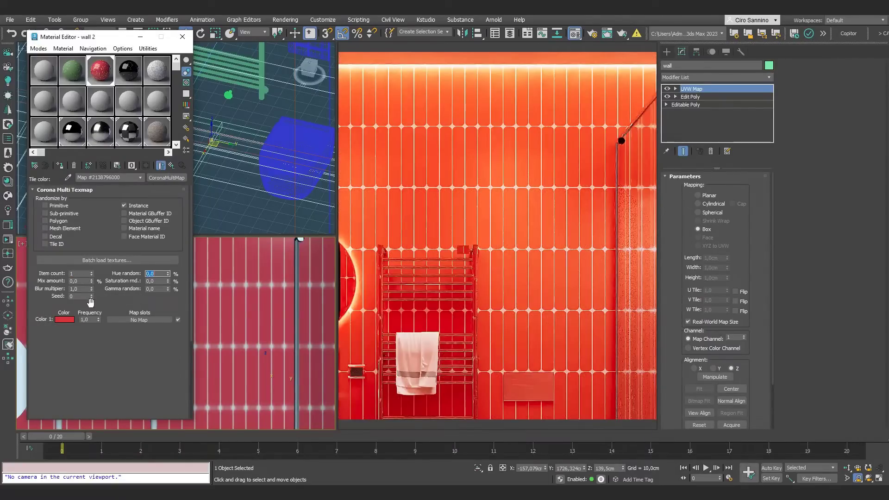
right_click(72, 319)
click(92, 335)
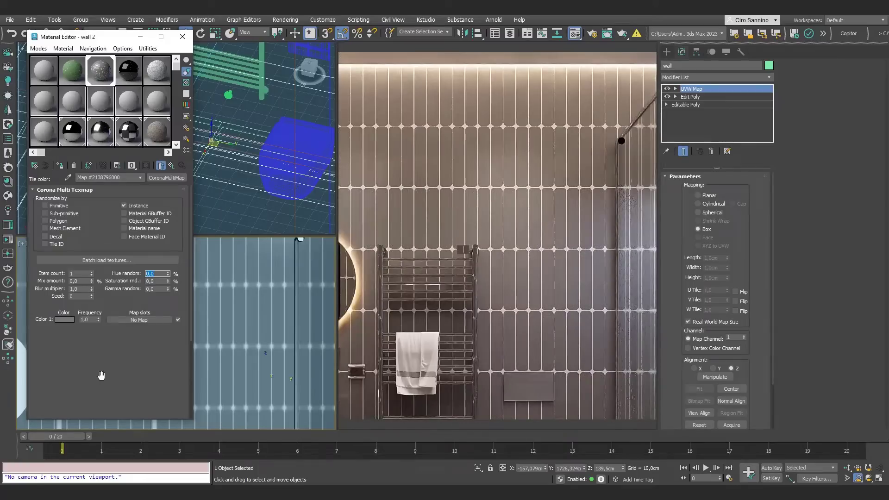
Set the multi map's hue and gamma randomization to 2% each and enable randomizing by Tile ID.
text(2)
click(156, 289)
text(2)
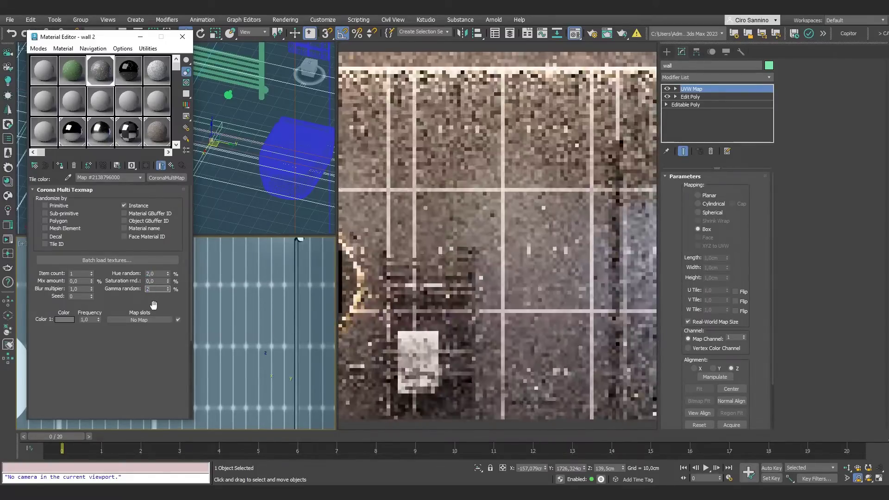
key(Tab)
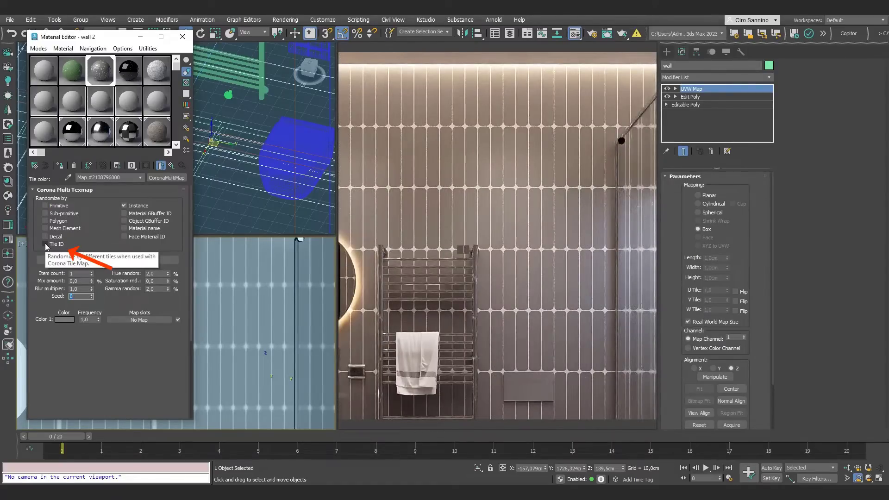
click(46, 245)
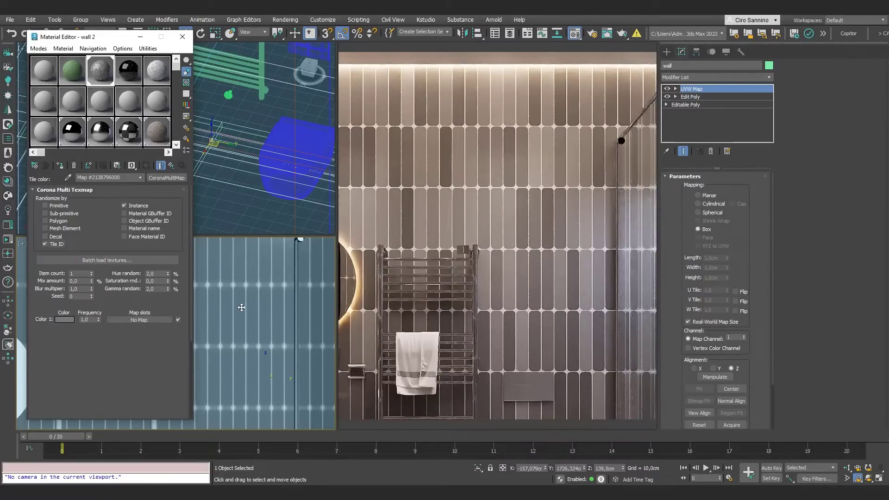
scroll(245, 305, down, 3)
middle_drag(251, 302, 322, 302)
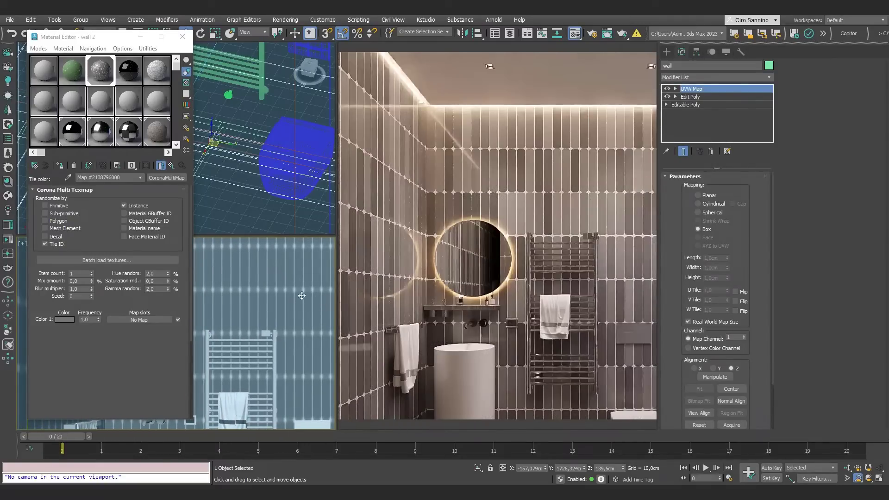
scroll(289, 289, down, 3)
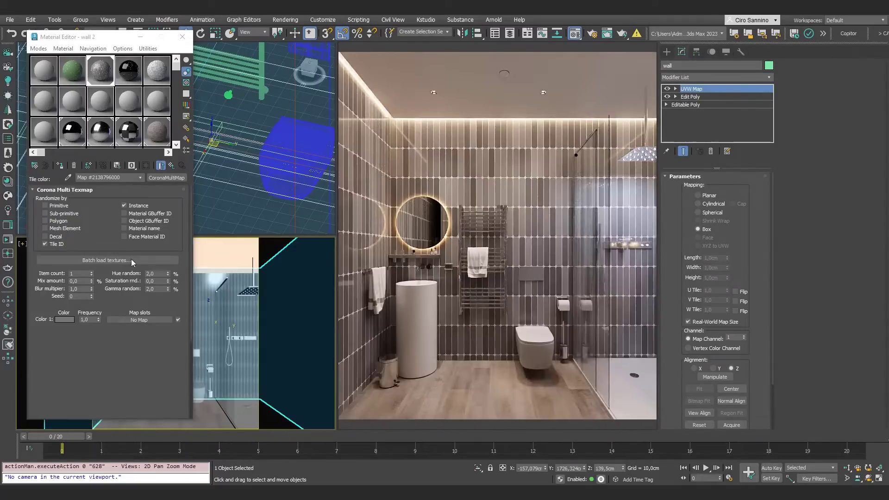
Change the multi map's Color 1 to a dark red.
click(64, 319)
drag(371, 227, 416, 227)
click(410, 343)
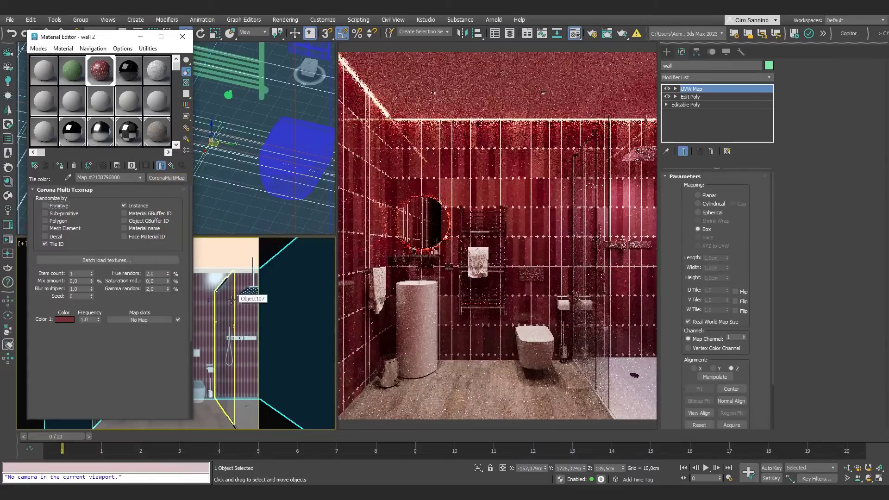
Return to the parent tile map and set its tile height to 300 cm.
click(172, 166)
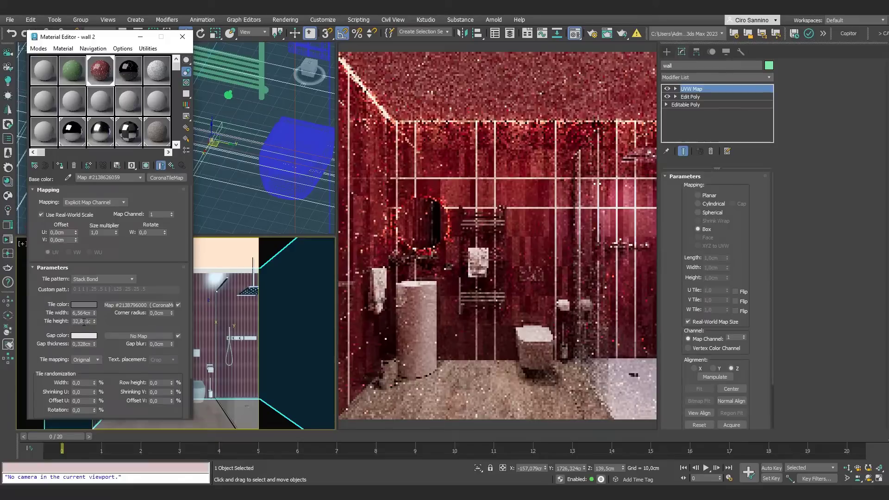
double_click(83, 321)
text(300)
key(Return)
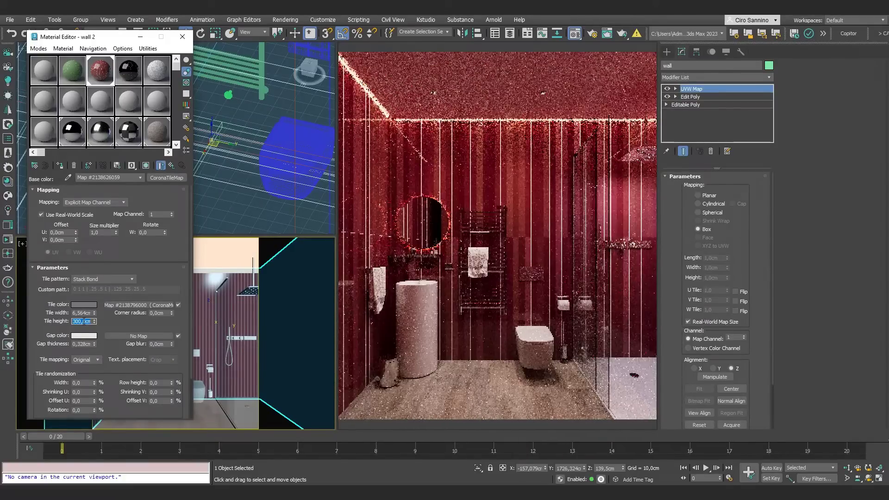
Close the material editor and lower the wall's UVW Map gizmo to a Z of about -24,6 cm.
click(183, 36)
scroll(206, 151, down, 5)
alt+middle_drag(205, 152, 204, 140)
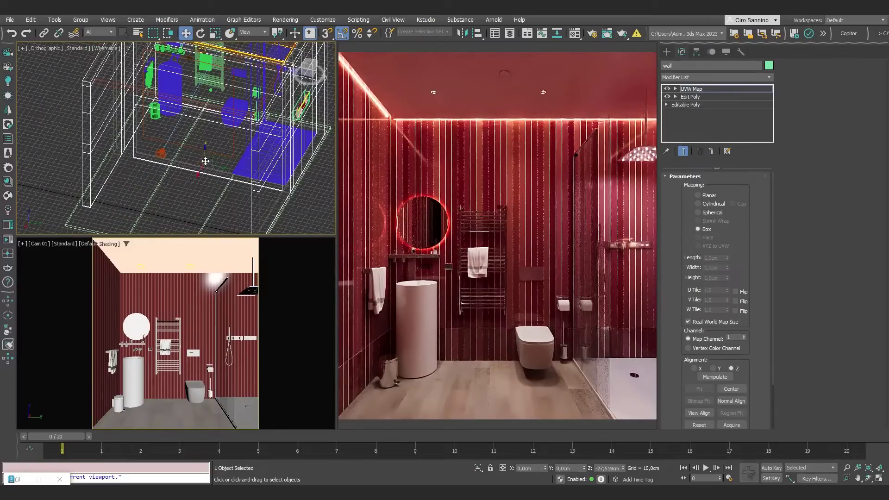
drag(205, 161, 207, 164)
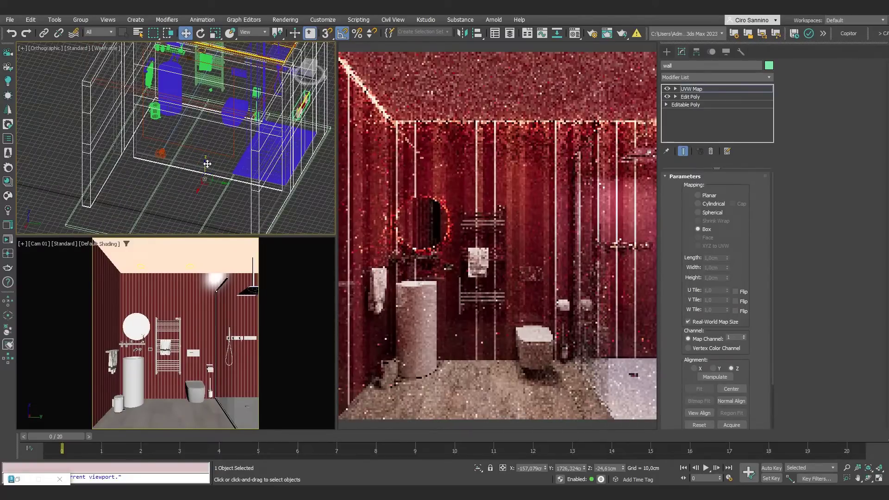
Raise the simple exposure in Cam 01's tone mapping to 6,025.
key(c)
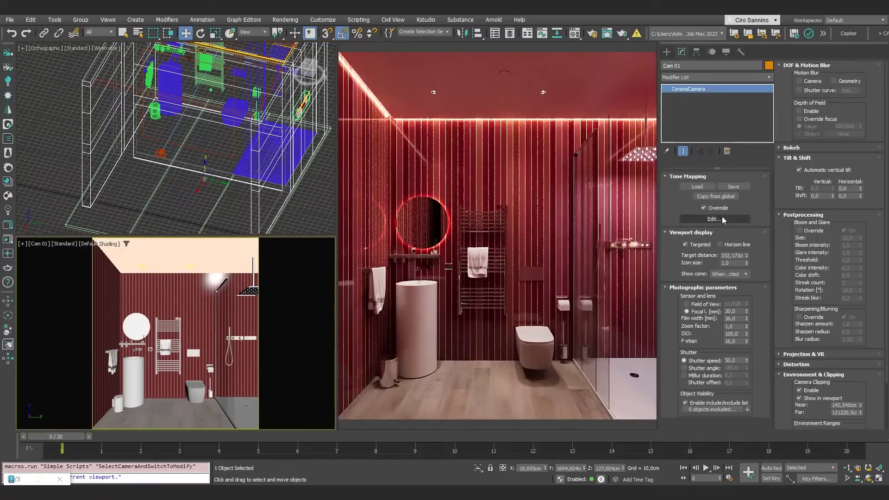
click(715, 218)
drag(492, 135, 491, 108)
click(497, 99)
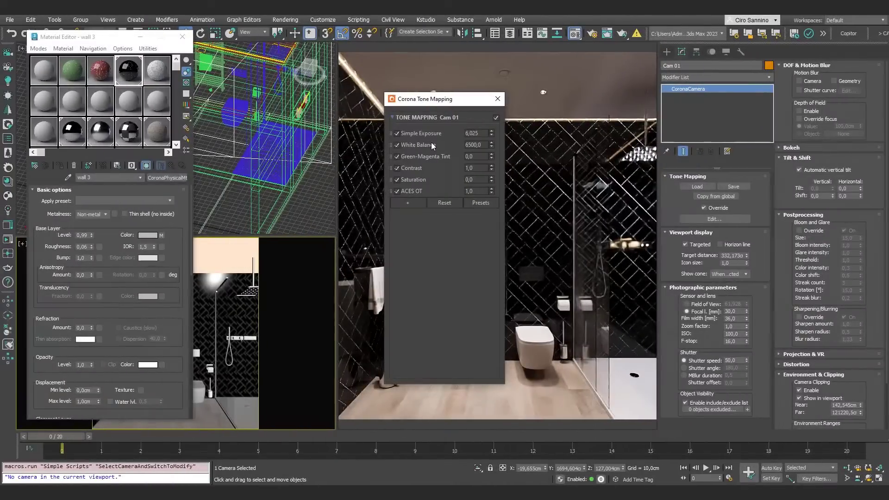
Set the simple exposure in Cam 01's tone mapping to 7 for the black tiled wall.
key(BackSpace)
key(BackSpace)
key(BackSpace)
key(BackSpace)
text(7)
key(Return)
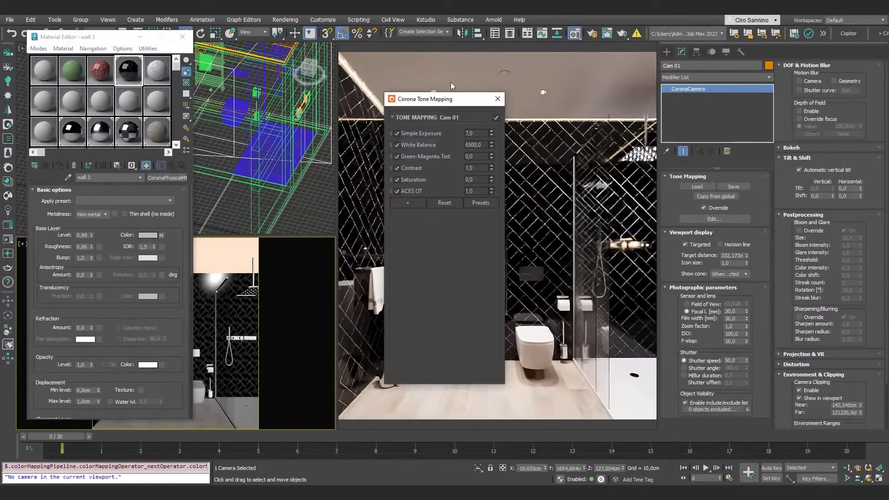
click(497, 100)
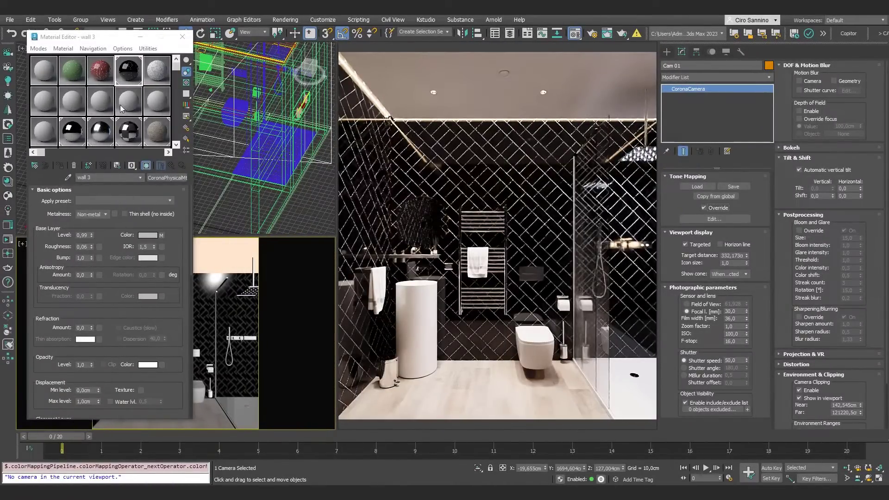
Open the tile map in the wall 3 material's base color and review the available tile patterns.
click(162, 235)
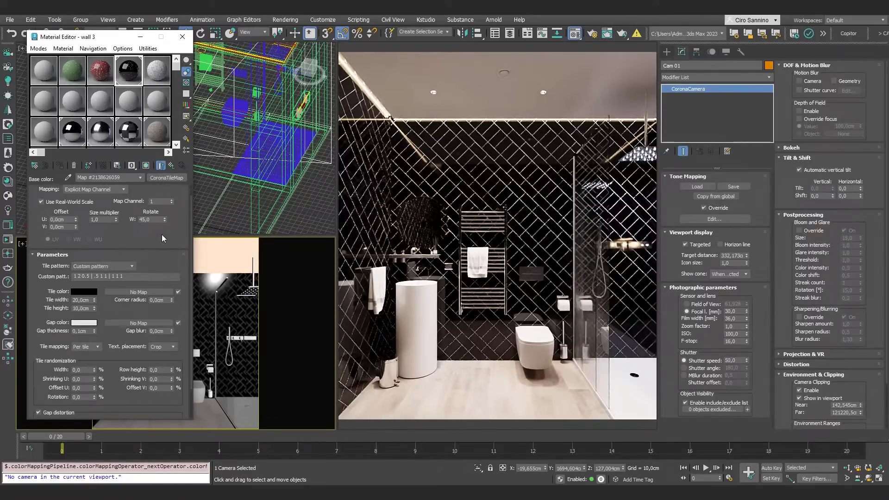
click(130, 268)
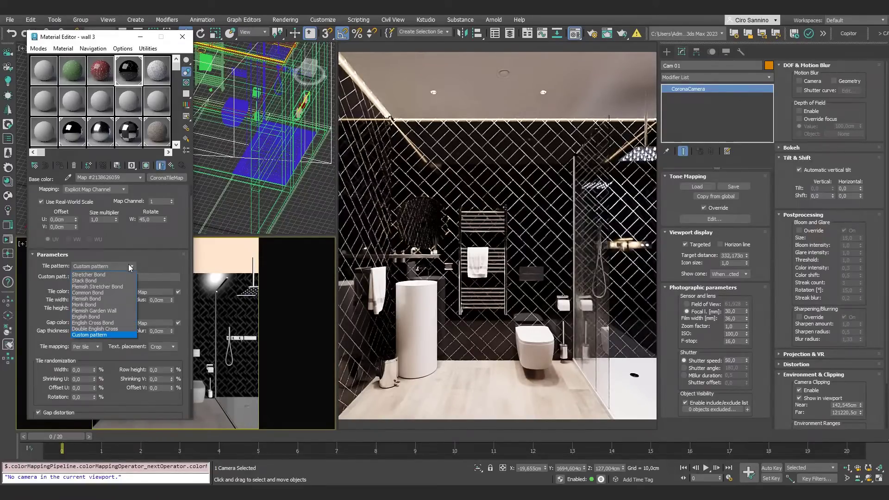
click(130, 268)
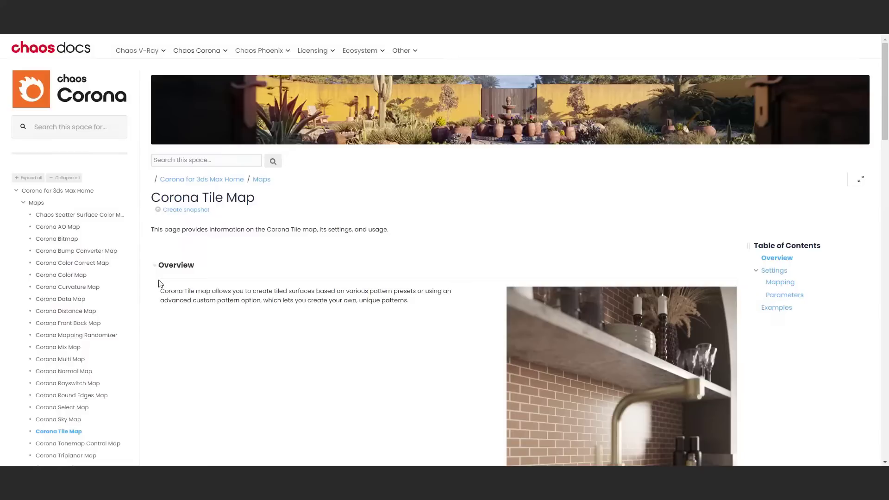
Look up the Custom Pattern usage illustration in the Parameters section of the Corona Tile Map documentation.
scroll(320, 226, down, 15)
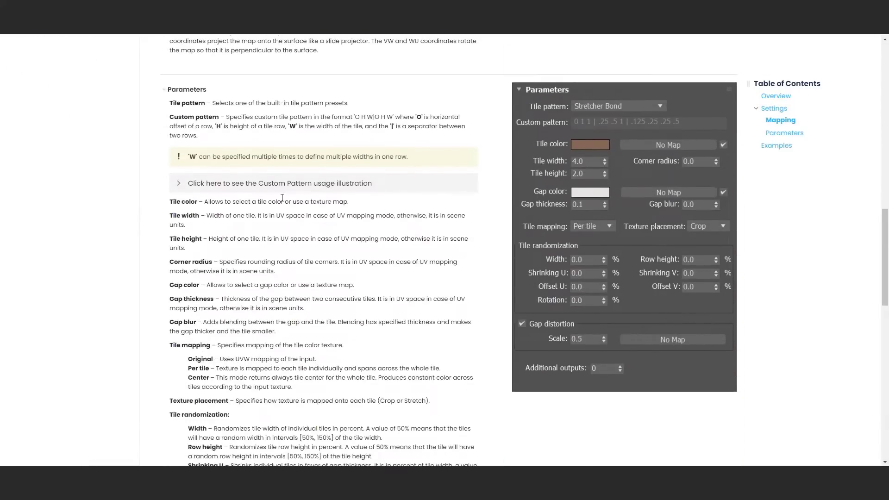
click(184, 184)
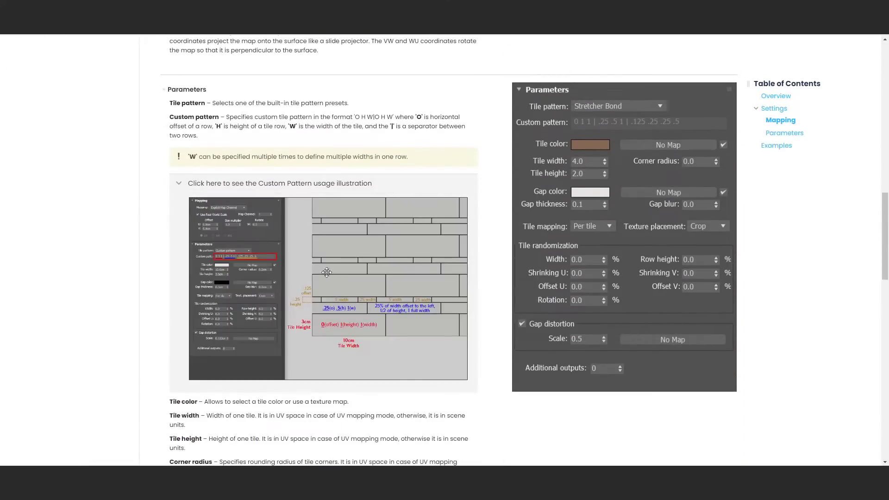
click(326, 272)
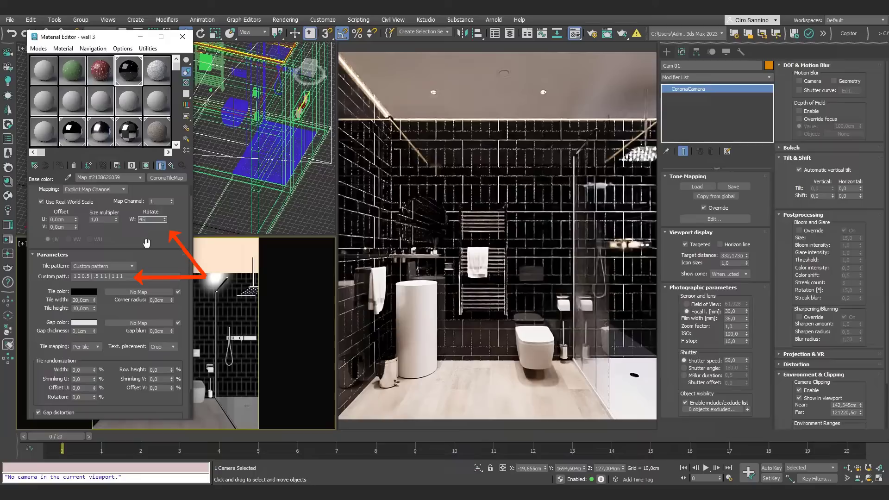
Set the black tile map's W rotation to 45 degrees.
text(5)
key(Return)
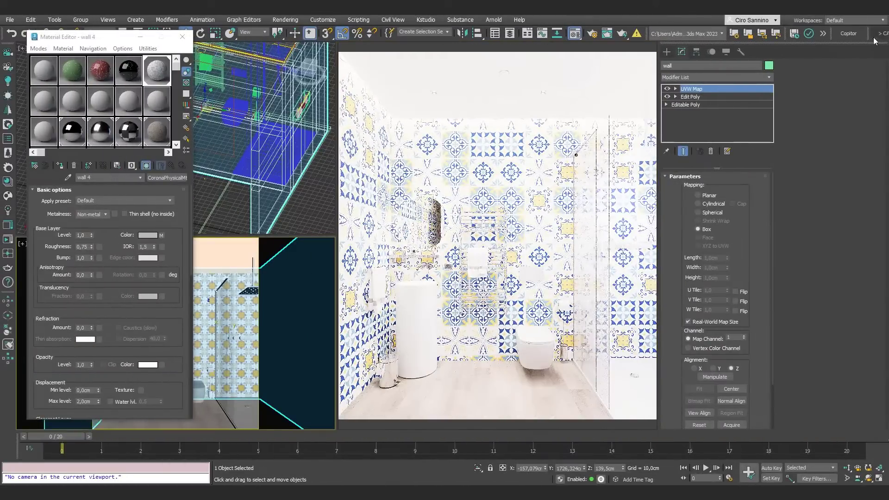
Set Cam 01's simple exposure to 1 for the patterned wall 4 material and close the tone mapping settings.
key(c)
click(714, 219)
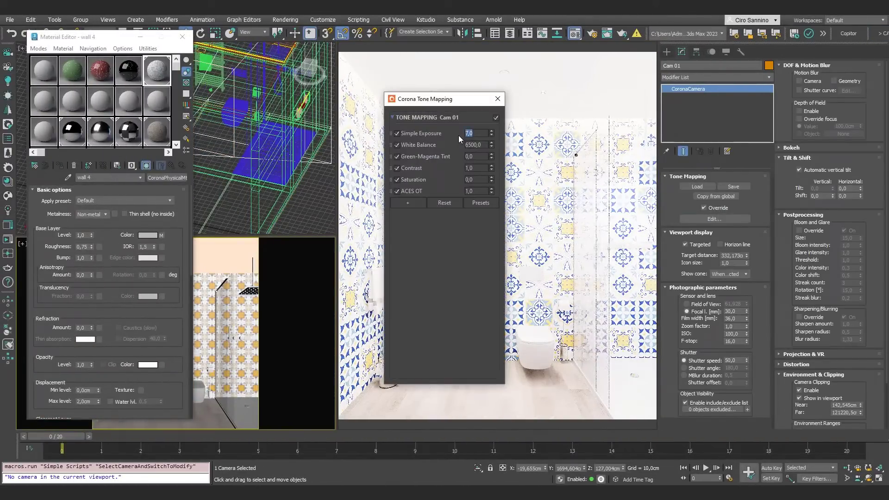
text(1)
key(Return)
key(Escape)
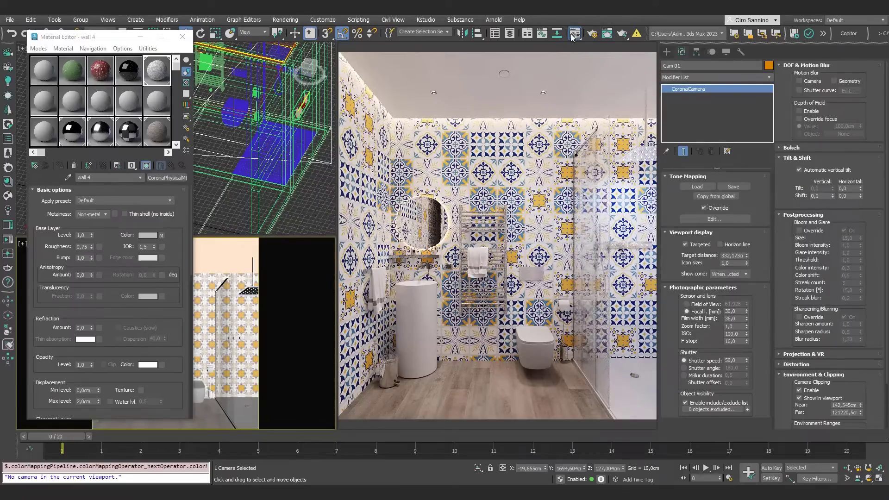
Switch to the Slate Material Editor and examine the wall 4 material's CoronaTileMap and CoronaMultiMap settings.
drag(573, 37, 573, 59)
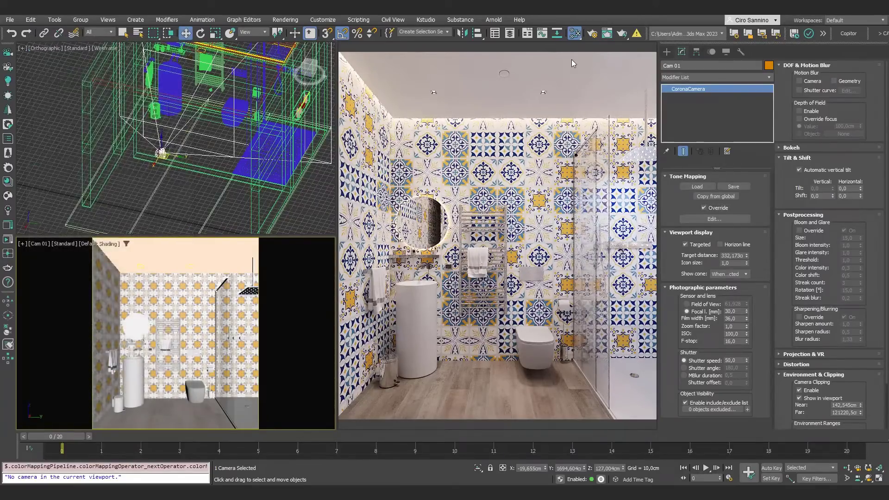
drag(283, 84, 617, 81)
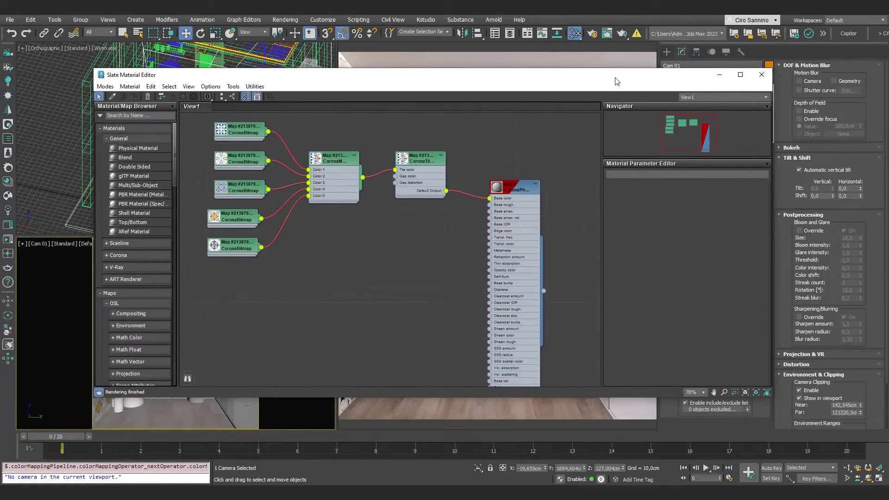
click(519, 191)
double_click(519, 191)
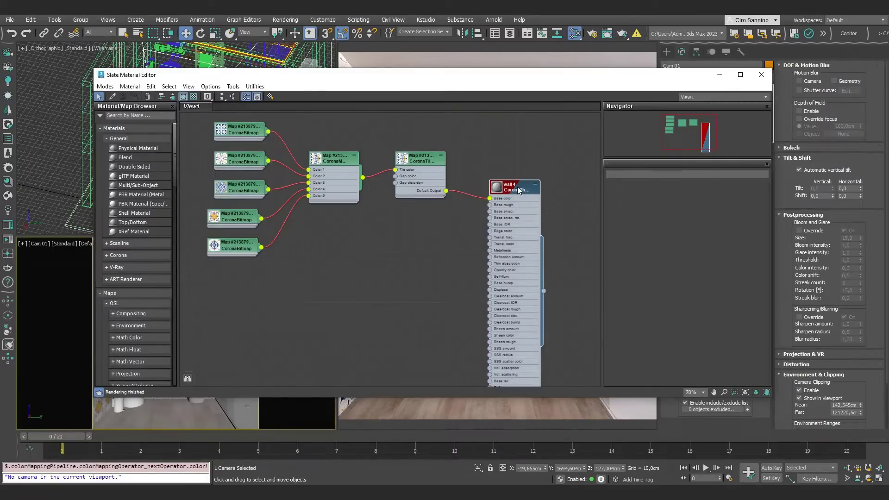
double_click(420, 162)
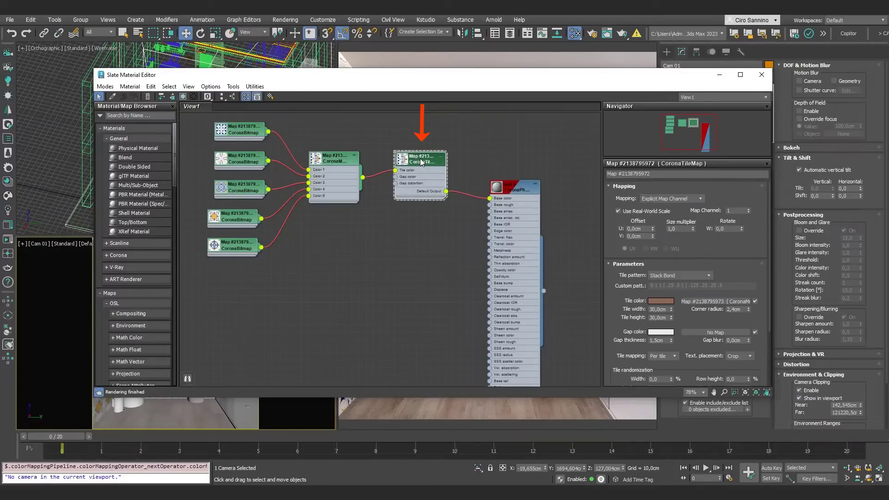
double_click(332, 163)
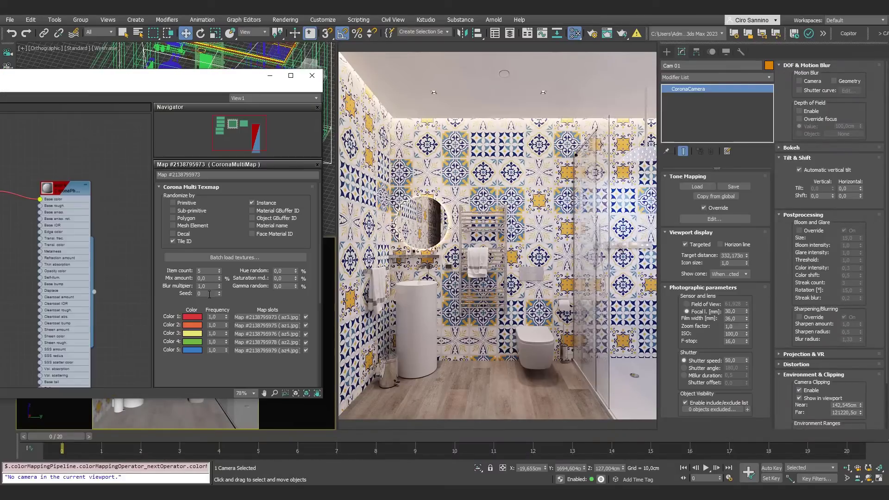
Try a seed of 1 for the multi map that shuffles the tile textures, and settle on a seed of 2.
drag(602, 75, 152, 75)
click(199, 293)
text(1)
key(Tab)
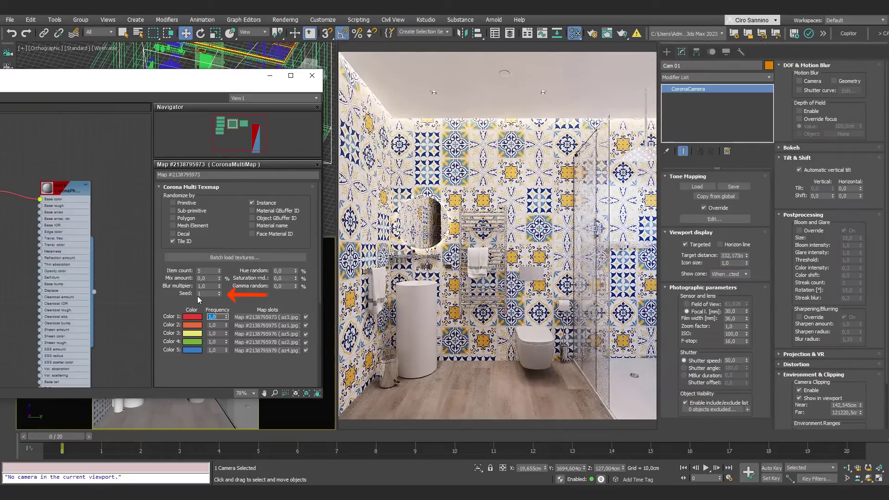
double_click(195, 295)
text(2)
key(Return)
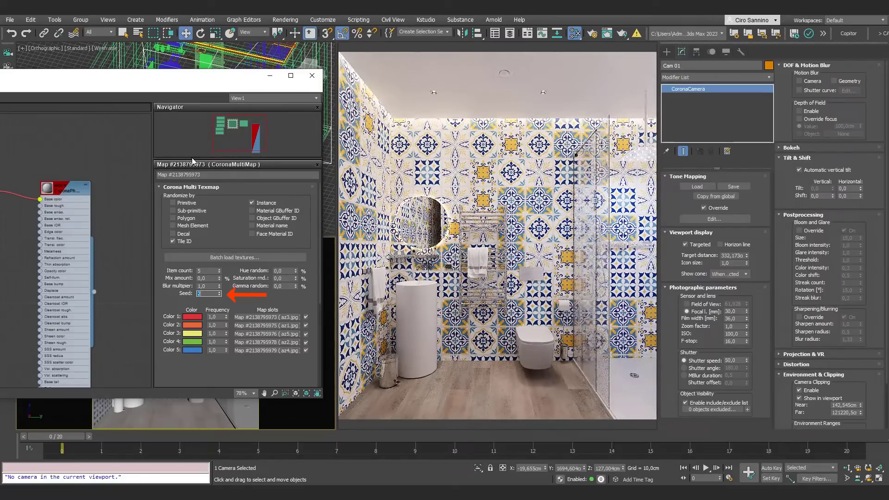
Duplicate the wall 4 material's CoronaTileMap node below the original and delete the multi map link to the copy's tile color.
click(270, 75)
scroll(268, 295, up, 3)
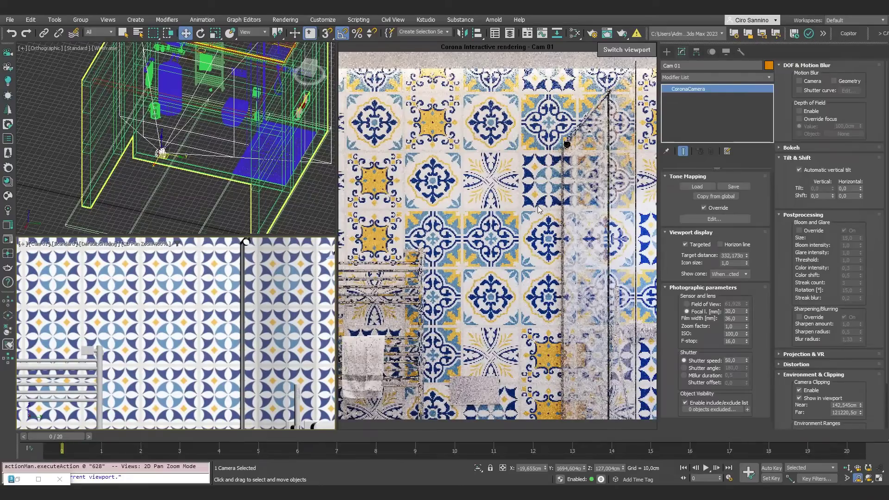
click(574, 34)
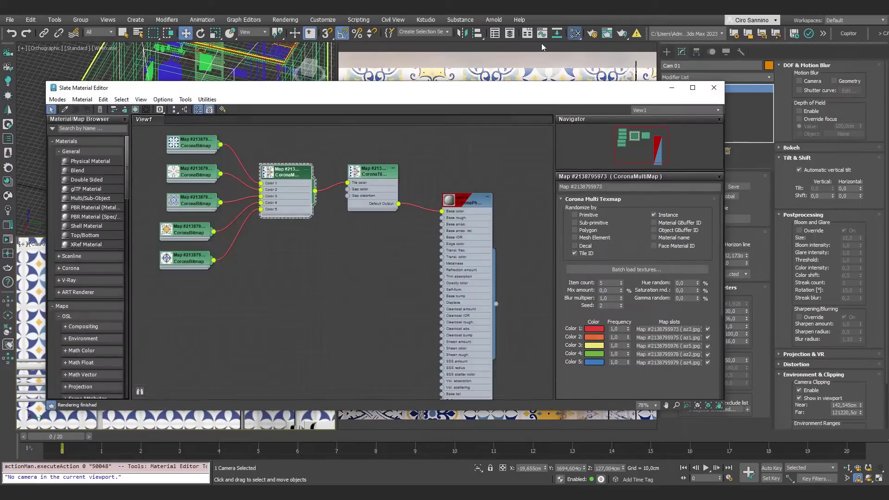
double_click(368, 176)
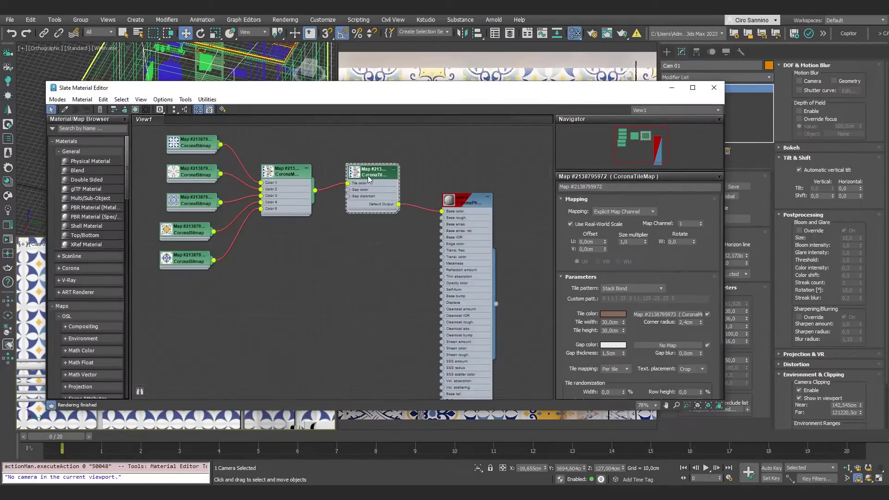
shift+drag(369, 175, 370, 314)
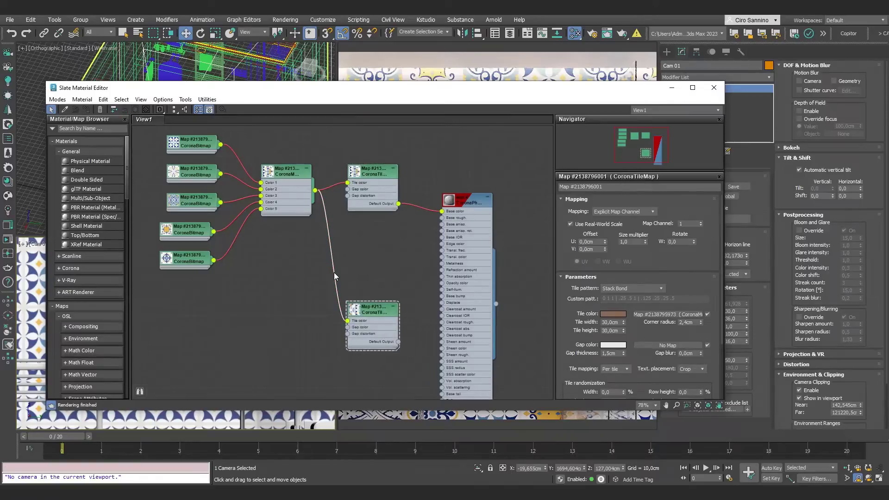
key(Delete)
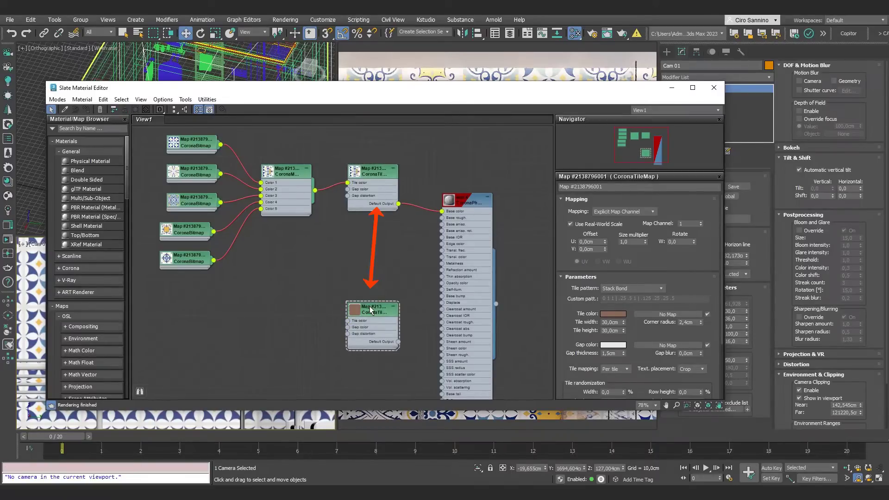
drag(368, 307, 353, 283)
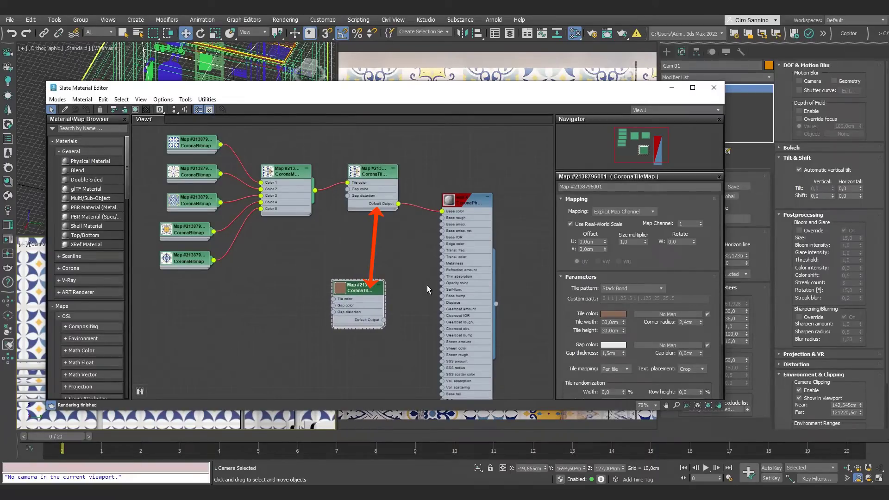
Make the copied tile map's tile color white and gap color black, and connect its output to the wall 4 material's Displace input.
click(612, 314)
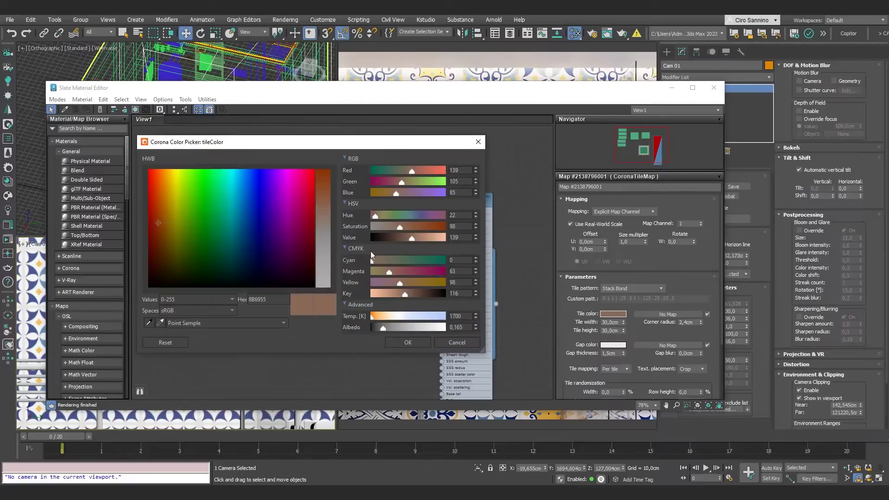
drag(323, 278, 322, 171)
click(408, 342)
click(613, 345)
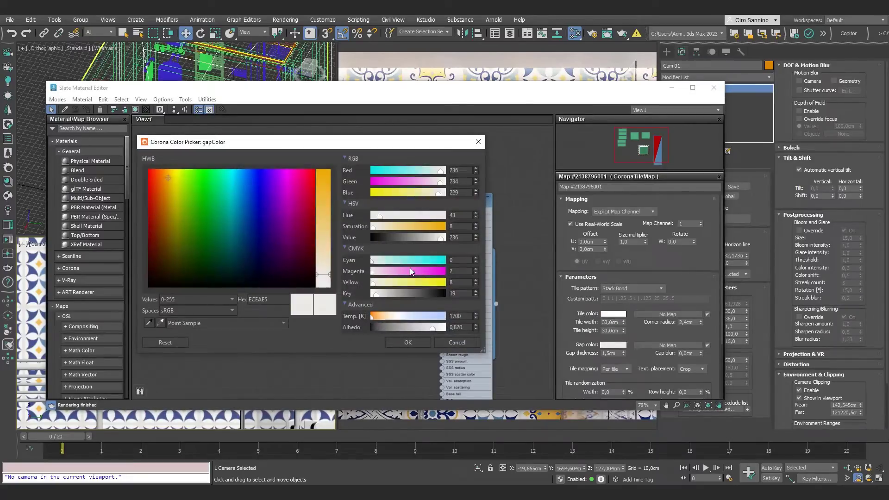
drag(410, 293, 455, 301)
click(407, 342)
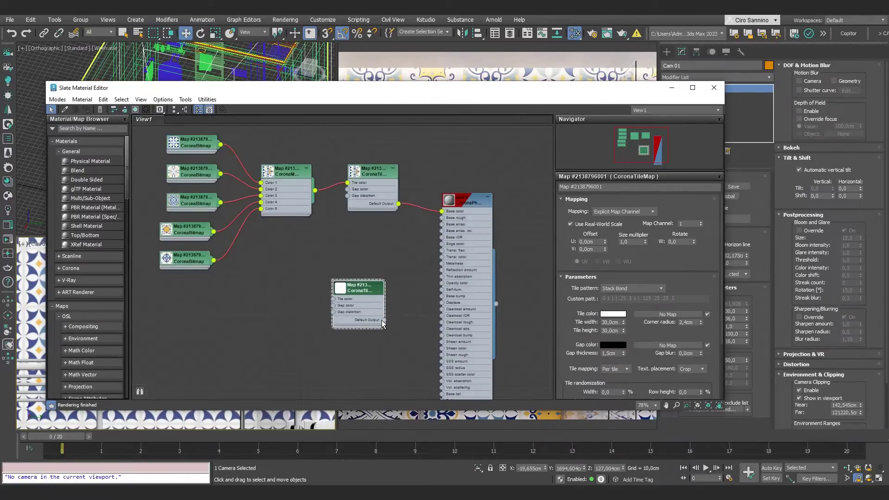
drag(385, 323, 442, 303)
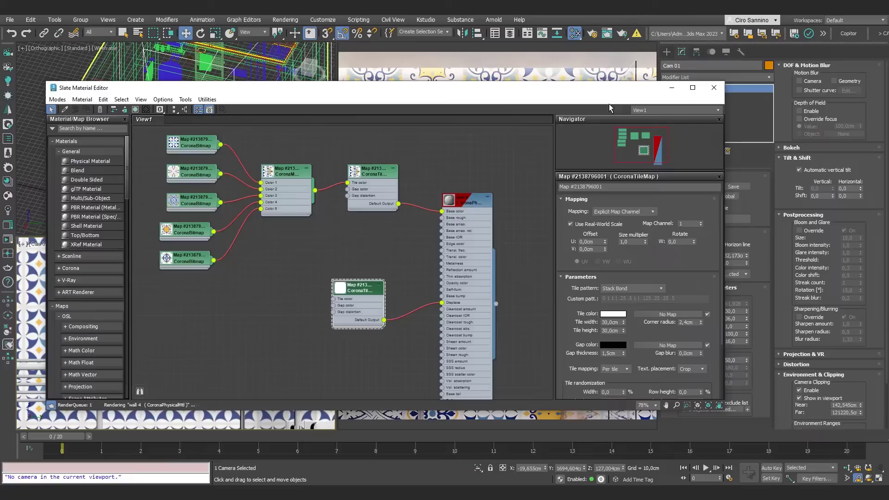
Set the gap blur of the tile map driving the displacement to 1.0 cm and minimize the material editor.
drag(621, 95, 230, 85)
double_click(300, 344)
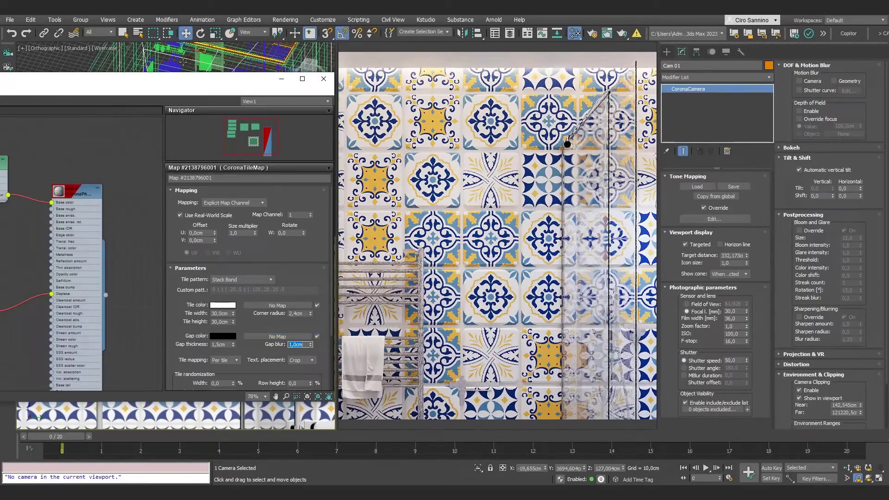
click(282, 80)
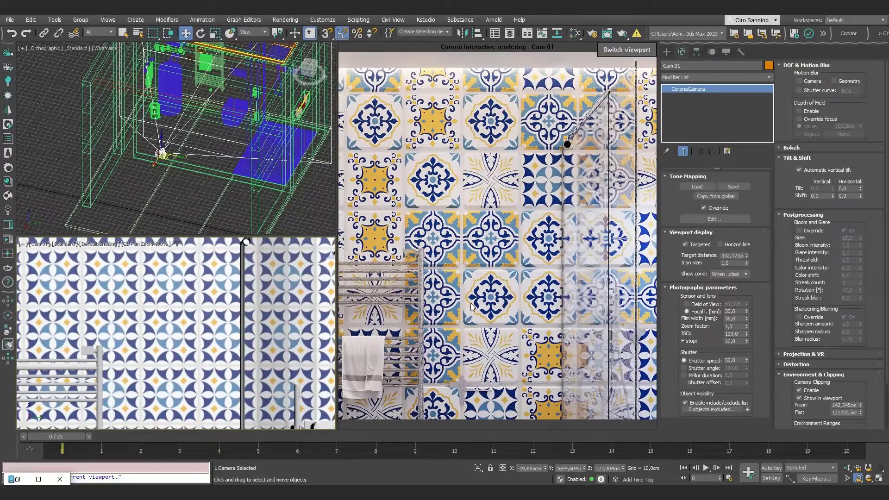
Select the wall object and add a CoronaDisplacementMod modifier above its UVW Map.
click(178, 295)
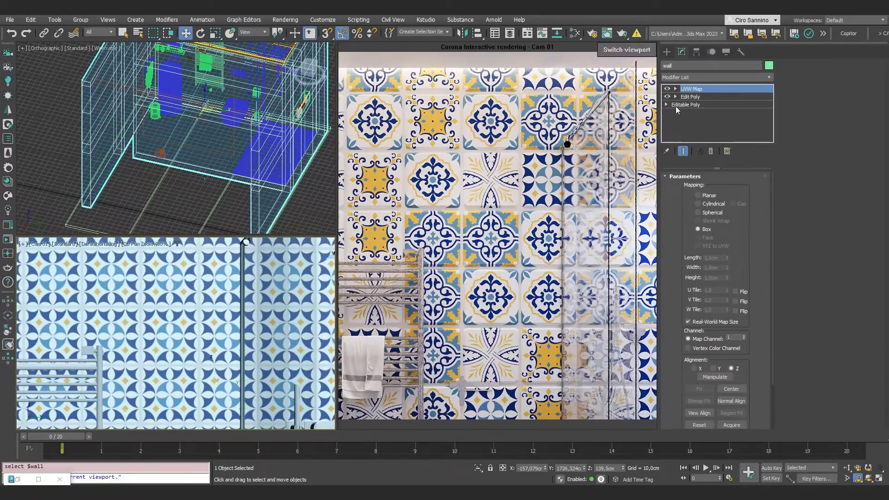
click(693, 76)
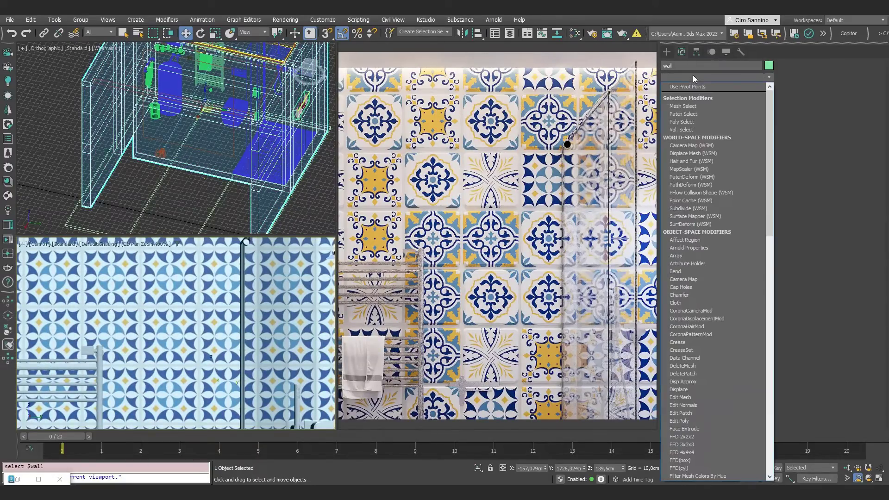
click(689, 319)
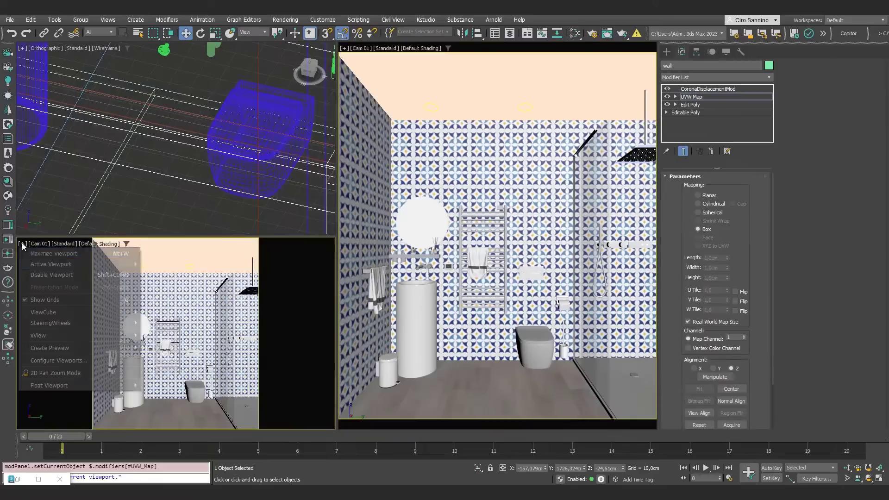
Shift the wall's UVW Map gizmo until whole tiles meet the floor beside the washbasin column, and leave 2D Pan Zoom Mode.
scroll(154, 372, up, 5)
drag(154, 372, 129, 370)
scroll(168, 129, up, 8)
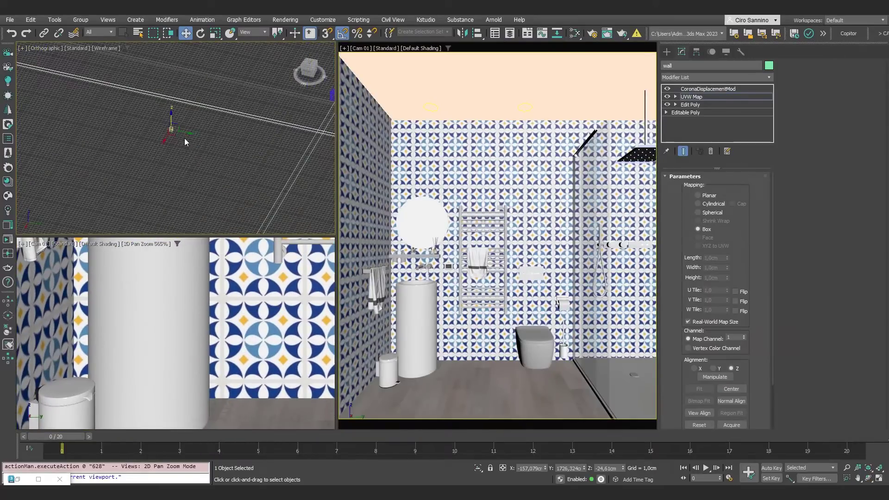
drag(176, 125, 166, 215)
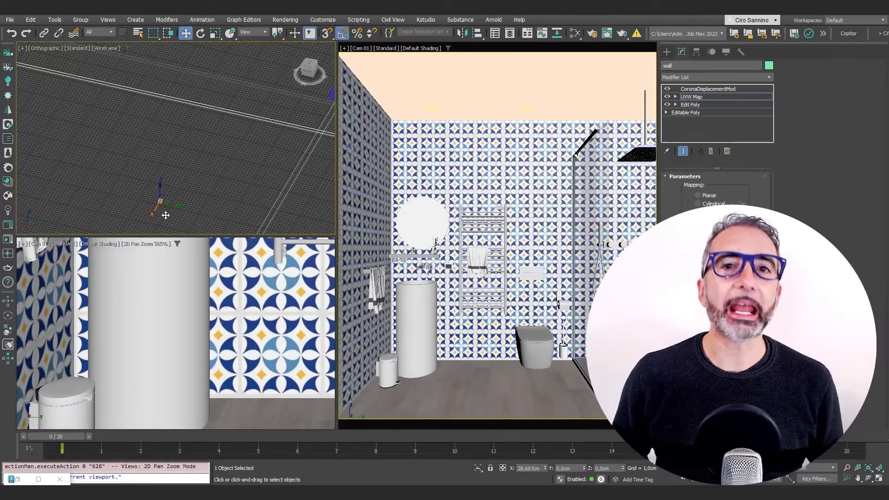
click(22, 244)
click(69, 371)
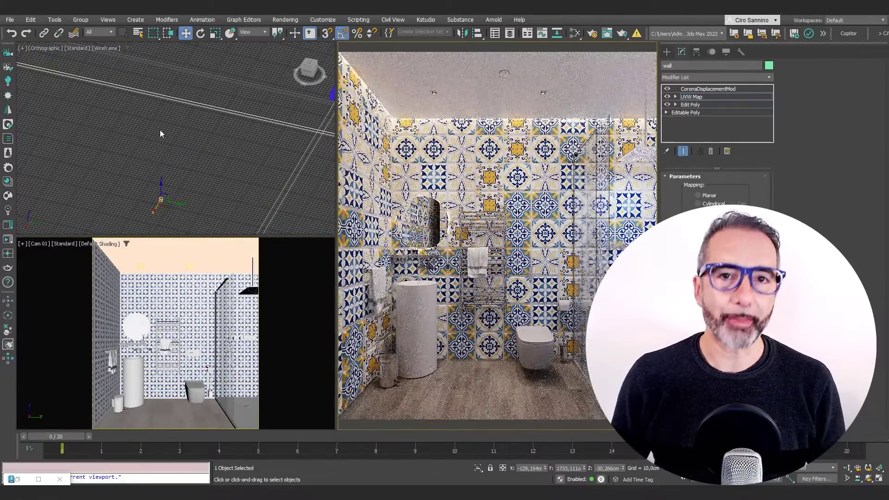